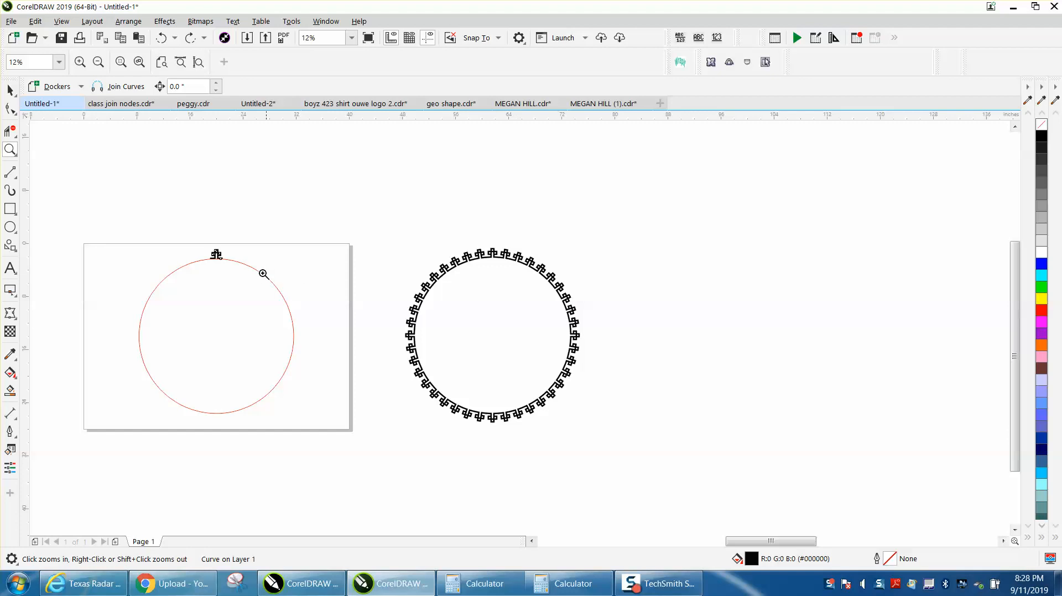
- Open the Fit Objects to Path settings and select the small ornament together with the red circle
{"action": "left_click_drag", "start_coordinate": [113, 226], "coordinate": [395, 426]}
{"action": "left_click", "coordinate": [10, 90]}
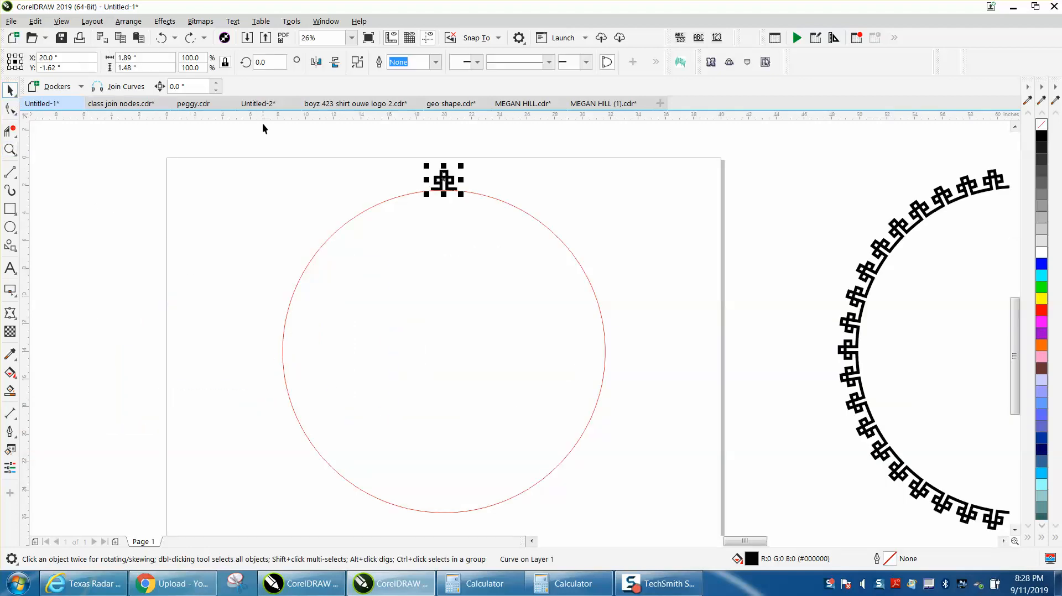
{"action": "left_click", "coordinate": [139, 24]}
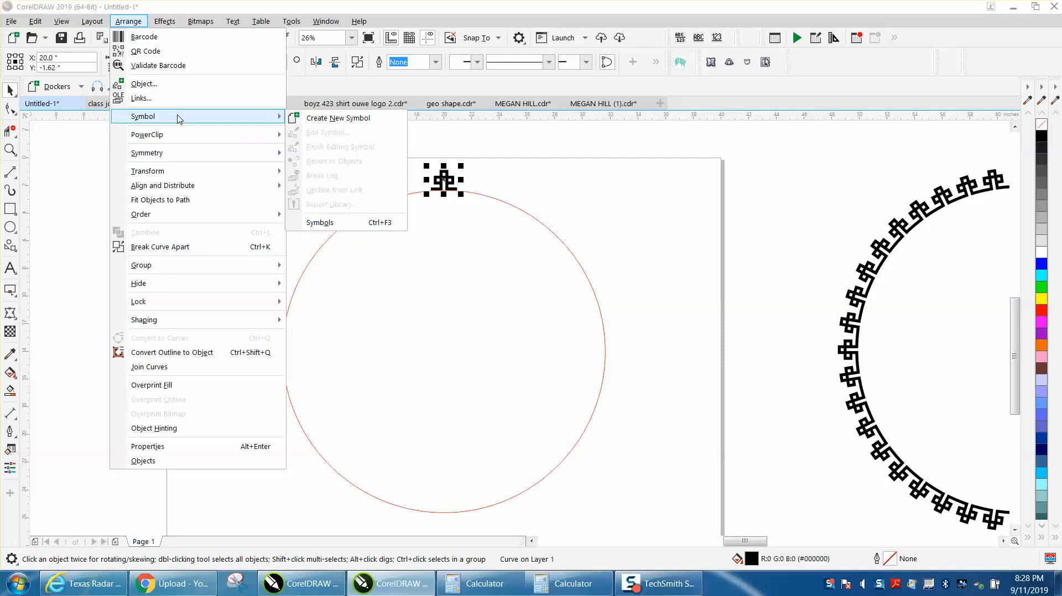
{"action": "left_click", "coordinate": [181, 200]}
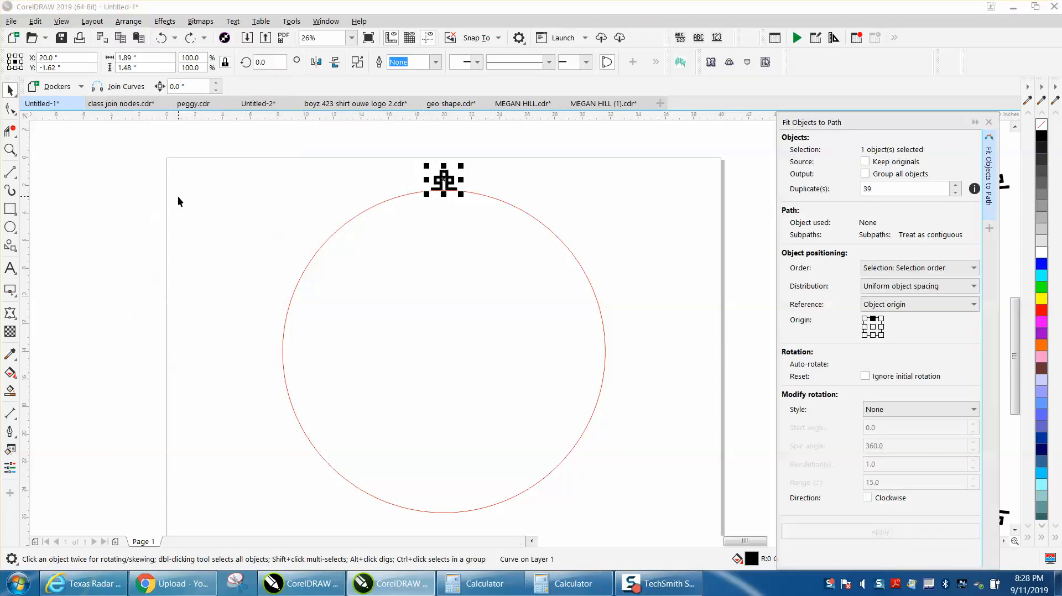
{"action": "left_click", "coordinate": [498, 199], "text": "shift"}
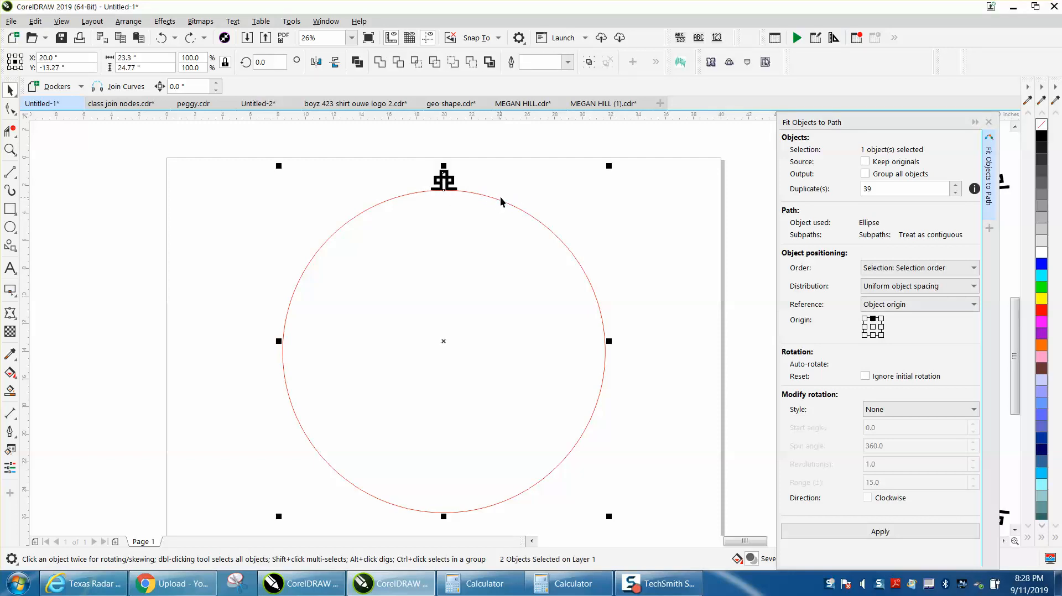
- Move the sagging bottom-edge node of the ornament's right foot slightly up onto the red circle
{"action": "left_click", "coordinate": [499, 182]}
{"action": "left_click", "coordinate": [456, 180]}
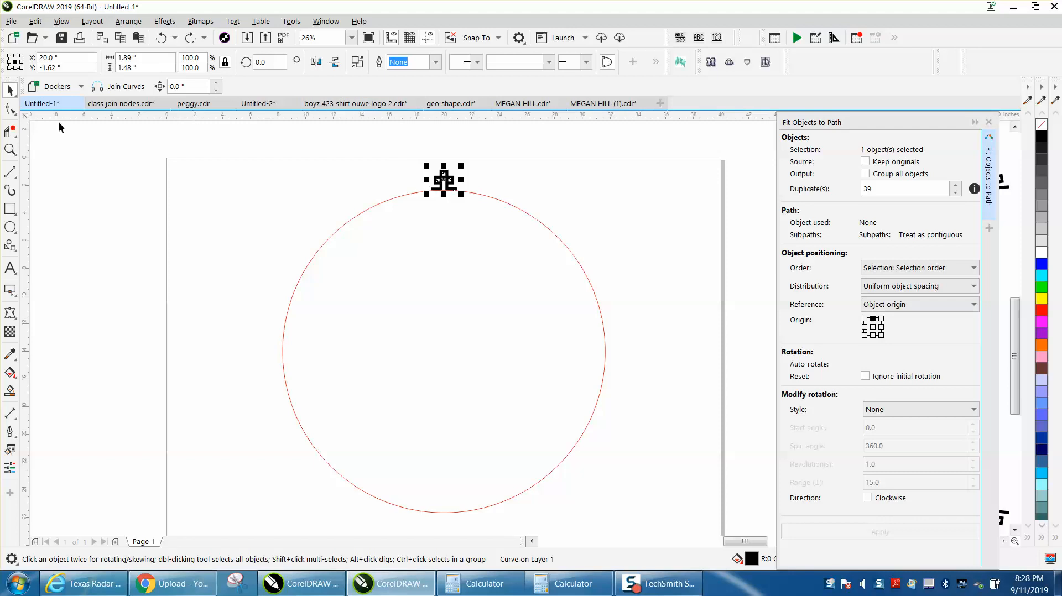
{"action": "left_click", "coordinate": [11, 147]}
{"action": "left_click", "coordinate": [93, 154]}
{"action": "left_click_drag", "start_coordinate": [412, 164], "coordinate": [514, 214]}
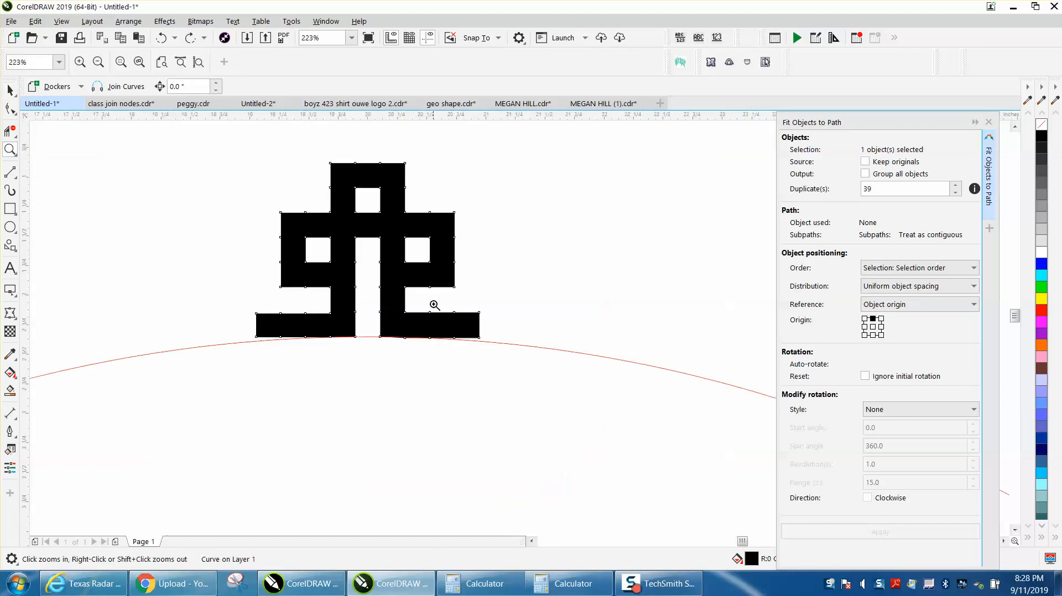
{"action": "left_click_drag", "start_coordinate": [236, 301], "coordinate": [591, 357]}
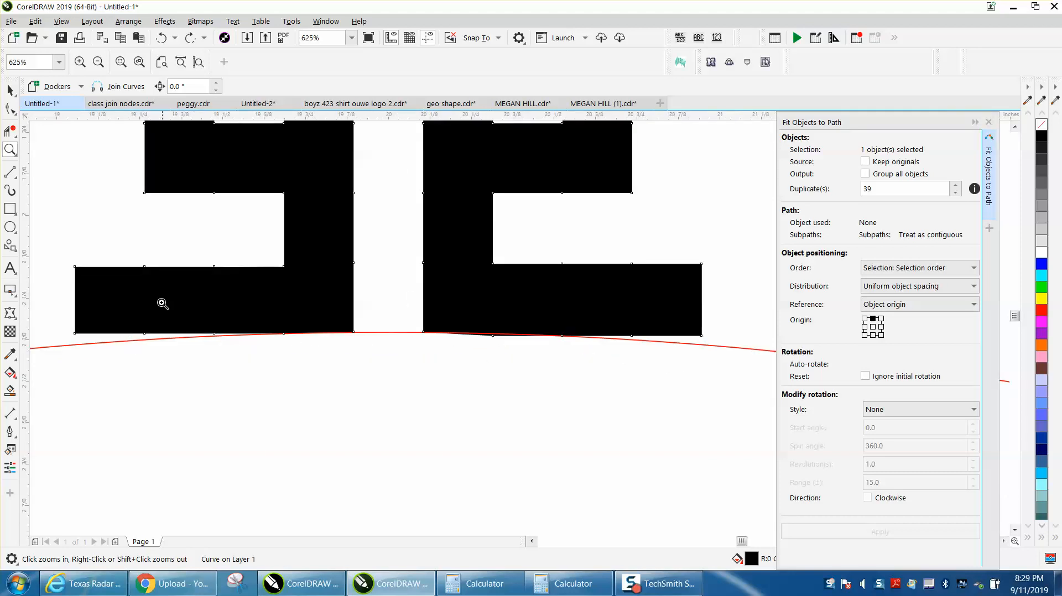
{"action": "left_click", "coordinate": [10, 109]}
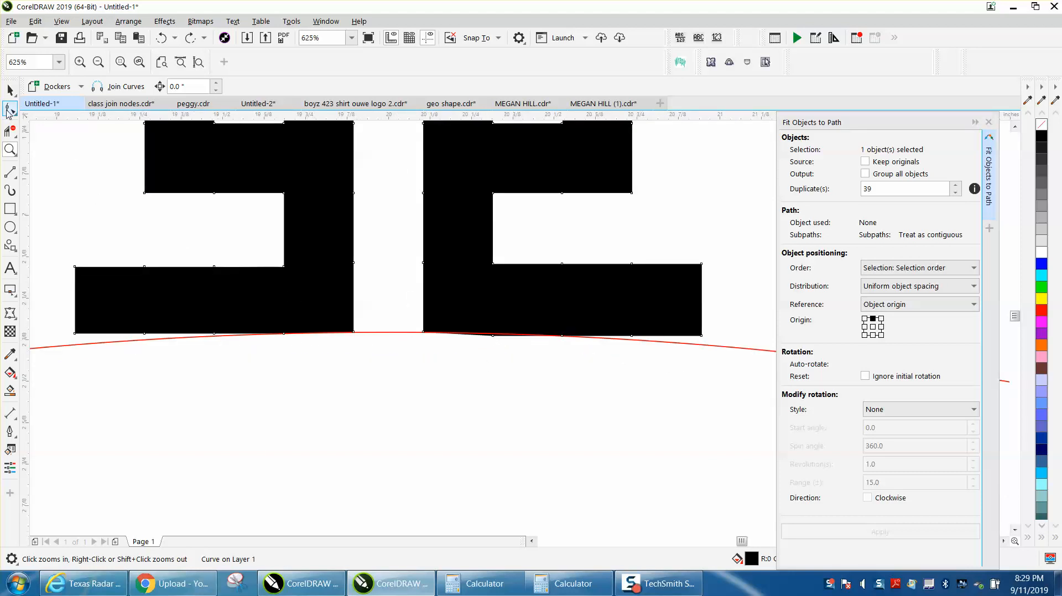
{"action": "right_click", "coordinate": [494, 338]}
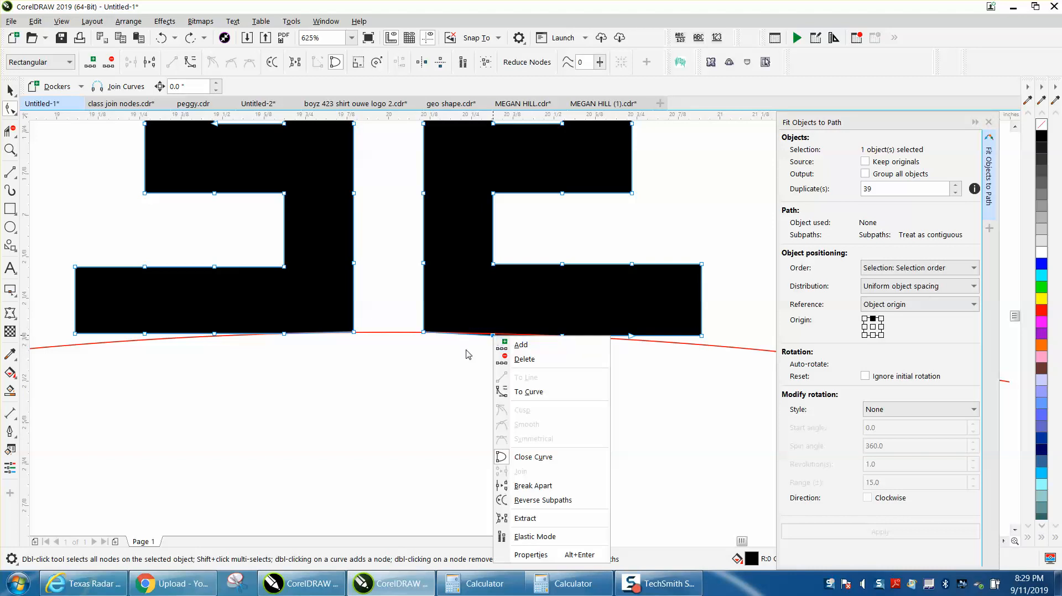
{"action": "left_click", "coordinate": [488, 348]}
{"action": "left_click_drag", "start_coordinate": [497, 337], "coordinate": [497, 335]}
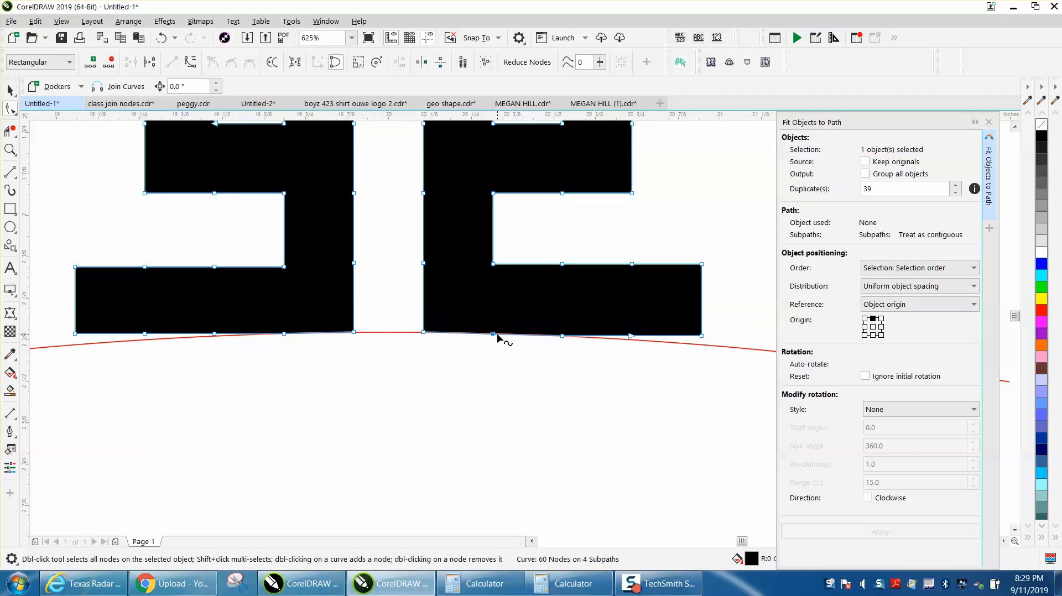
{"action": "left_click", "coordinate": [562, 335]}
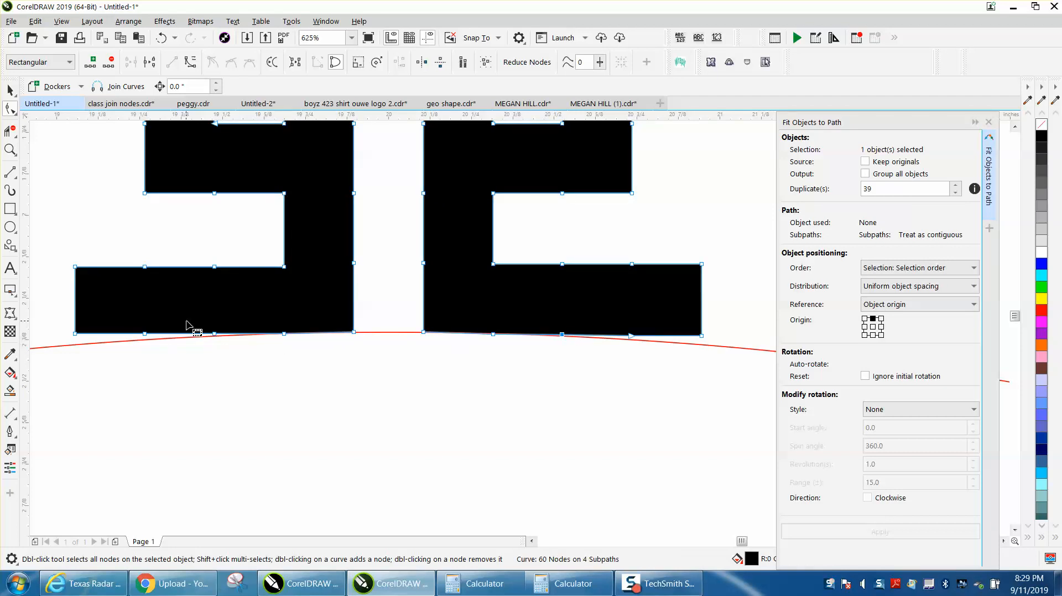
- Convert the segments at the nodes of both ornament feet to straight lines
{"action": "left_click_drag", "start_coordinate": [62, 260], "coordinate": [682, 329]}
{"action": "right_click", "coordinate": [702, 335]}
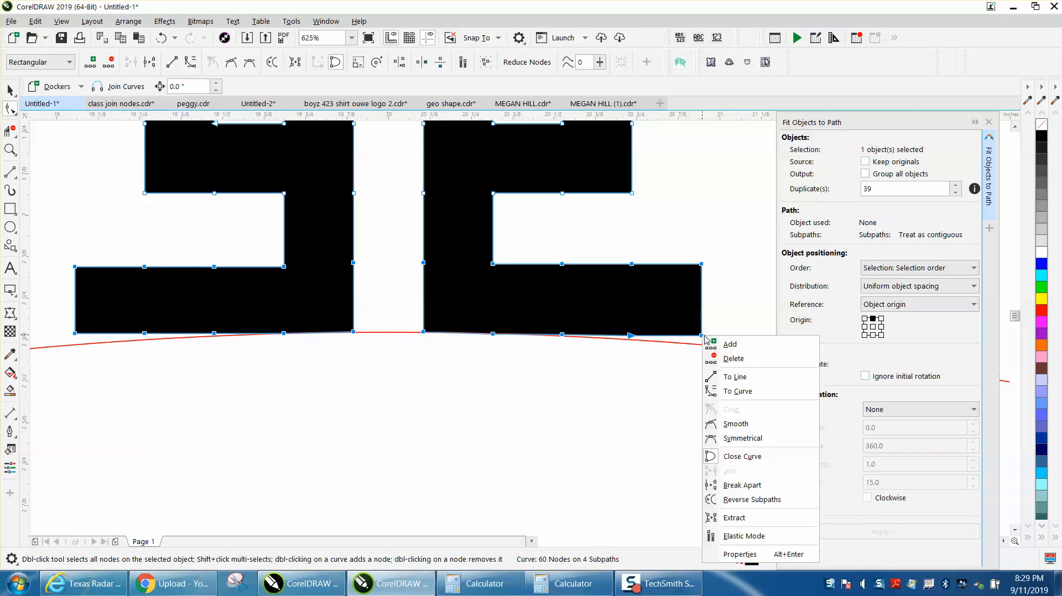
{"action": "left_click", "coordinate": [735, 381]}
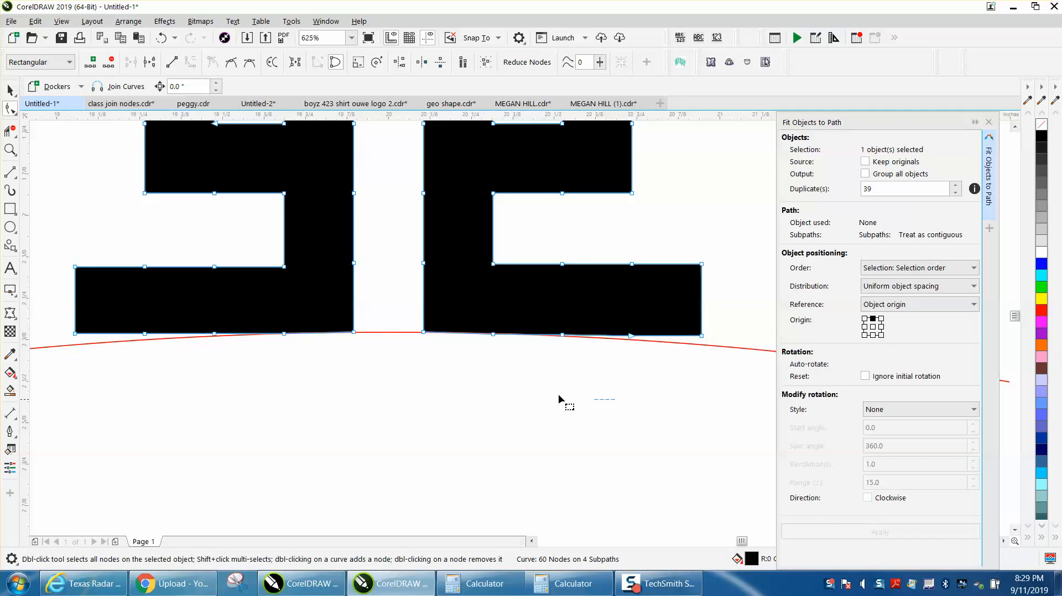
{"action": "left_click_drag", "start_coordinate": [52, 250], "coordinate": [297, 347]}
{"action": "left_click_drag", "start_coordinate": [57, 249], "coordinate": [245, 326]}
{"action": "key", "text": "Down"}
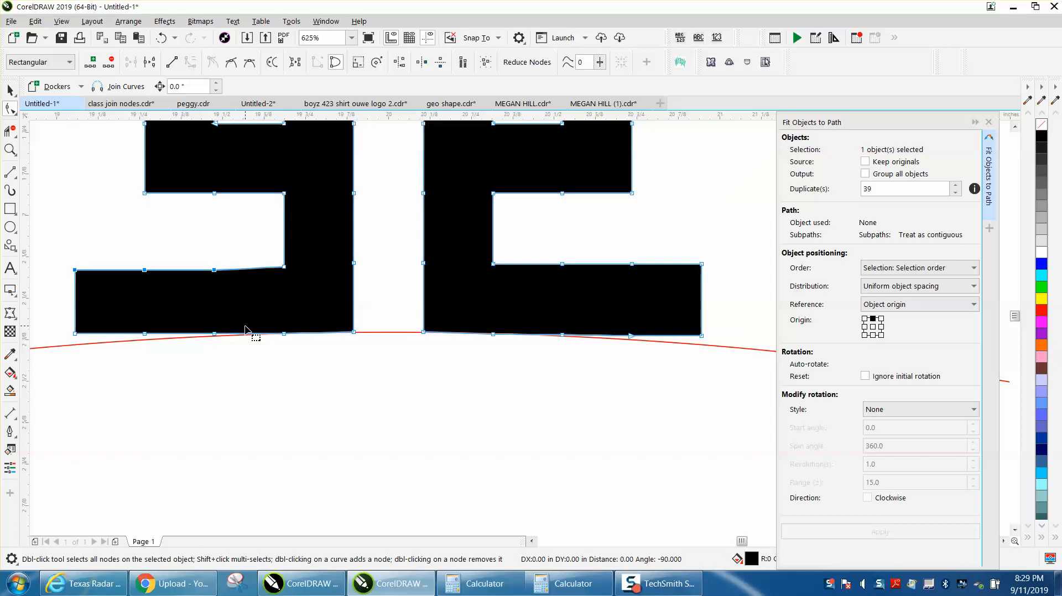
{"action": "key", "text": "Down"}
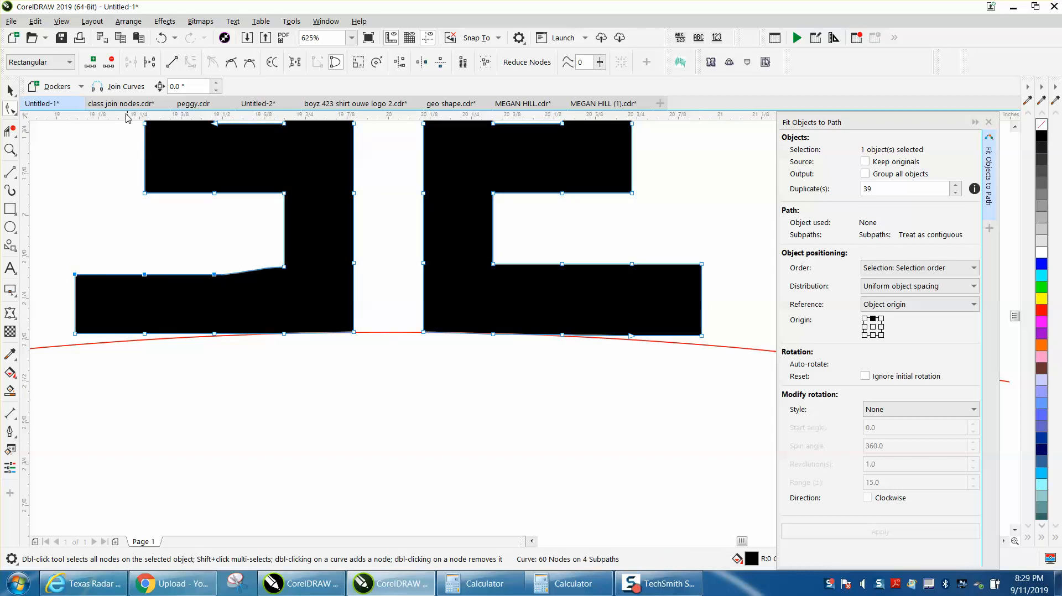
{"action": "left_click", "coordinate": [160, 38]}
- Bend the ornament's left foot down along the circle by nudging its outer node pairs progressively lower toward the tip
{"action": "left_click_drag", "start_coordinate": [51, 240], "coordinate": [159, 340]}
{"action": "left_click_drag", "start_coordinate": [227, 357], "coordinate": [228, 357]}
{"action": "key", "text": "Down"}
{"action": "key", "text": "Down"}
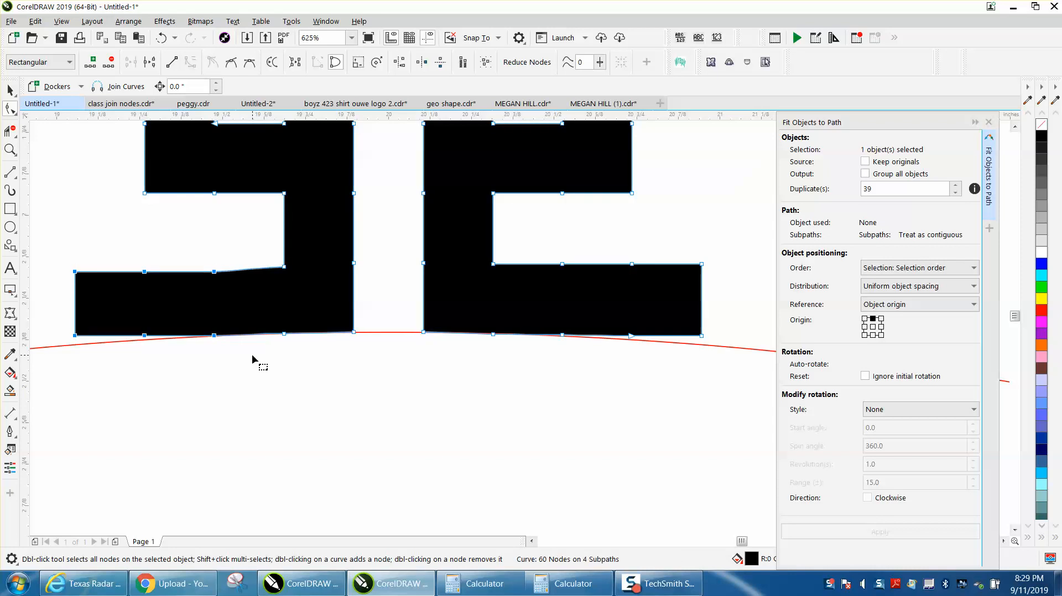
{"action": "left_click_drag", "start_coordinate": [48, 242], "coordinate": [155, 351]}
{"action": "key", "text": "Down"}
{"action": "key", "text": "Down"}
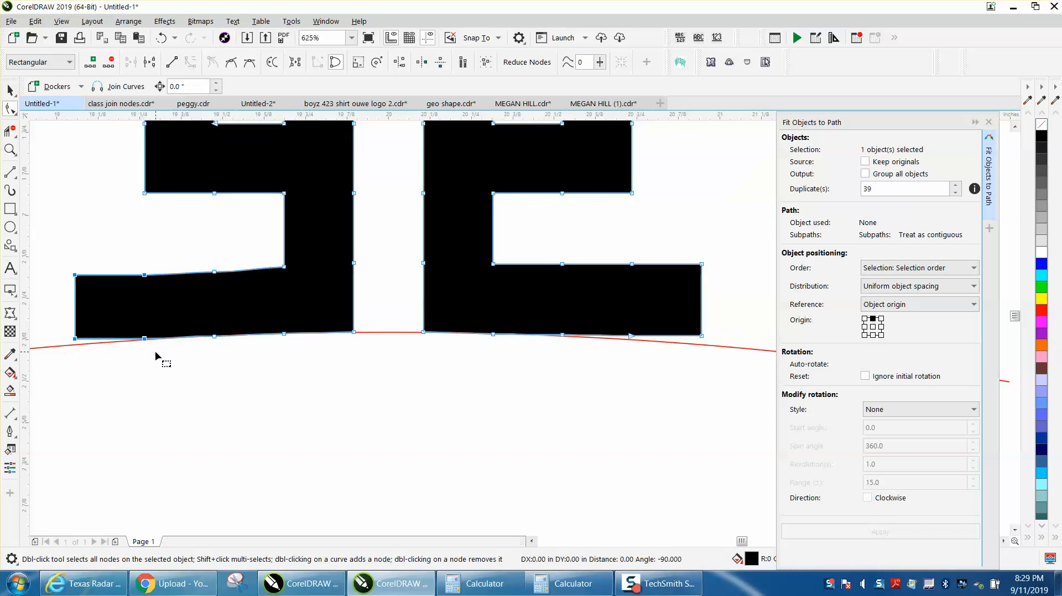
{"action": "left_click_drag", "start_coordinate": [46, 246], "coordinate": [106, 353]}
{"action": "key", "text": "Down"}
{"action": "key", "text": "Down"}
{"action": "key", "text": "Down"}
{"action": "left_click_drag", "start_coordinate": [118, 256], "coordinate": [182, 354]}
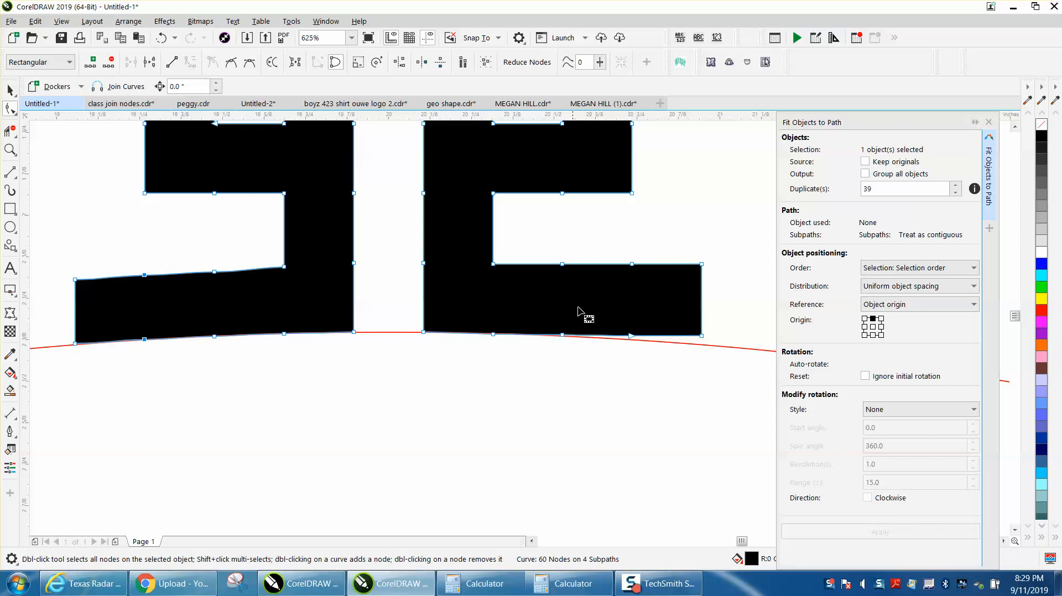
- Bend the ornament's right foot down along the circle by nudging its outer node pairs progressively lower toward the tip
{"action": "left_click_drag", "start_coordinate": [529, 249], "coordinate": [727, 363]}
{"action": "key", "text": "Down"}
{"action": "key", "text": "Down"}
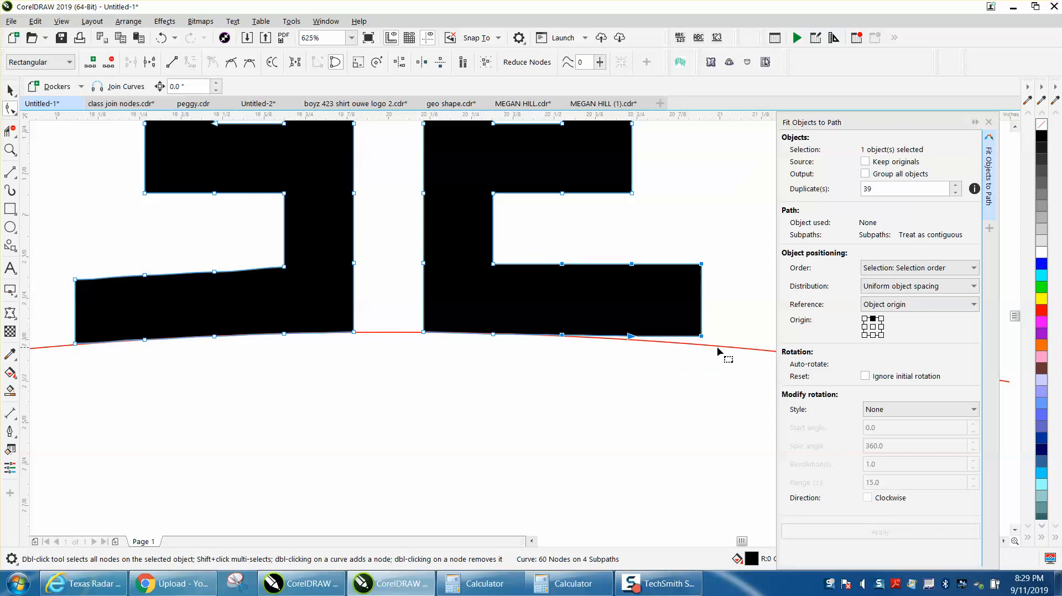
{"action": "left_click_drag", "start_coordinate": [596, 234], "coordinate": [719, 371]}
{"action": "key", "text": "Down"}
{"action": "key", "text": "Down"}
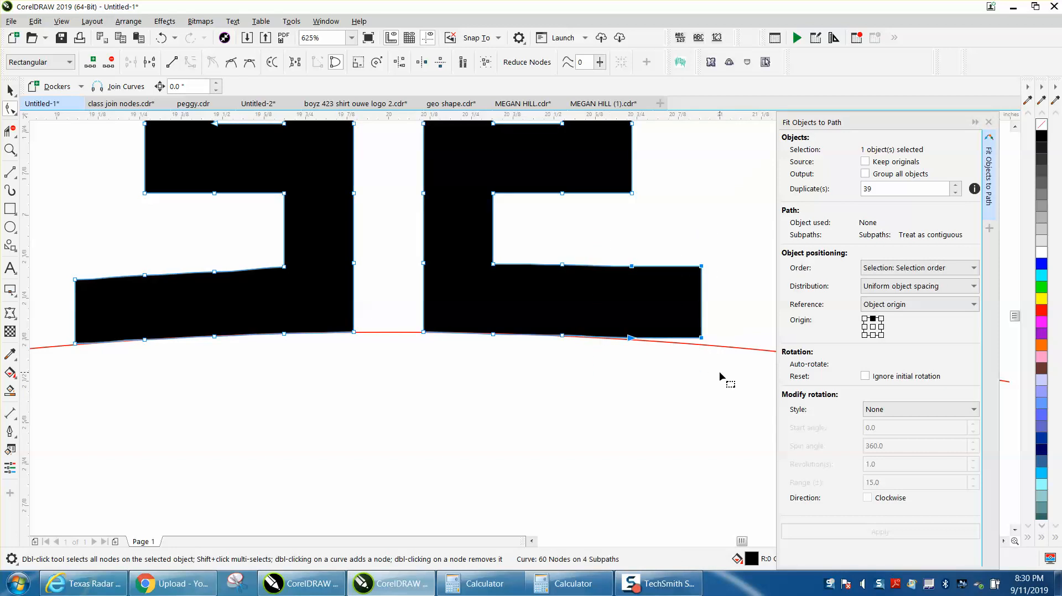
{"action": "left_click_drag", "start_coordinate": [668, 244], "coordinate": [714, 364]}
{"action": "key", "text": "Down"}
{"action": "key", "text": "Down"}
{"action": "key", "text": "Down"}
{"action": "key", "text": "Down"}
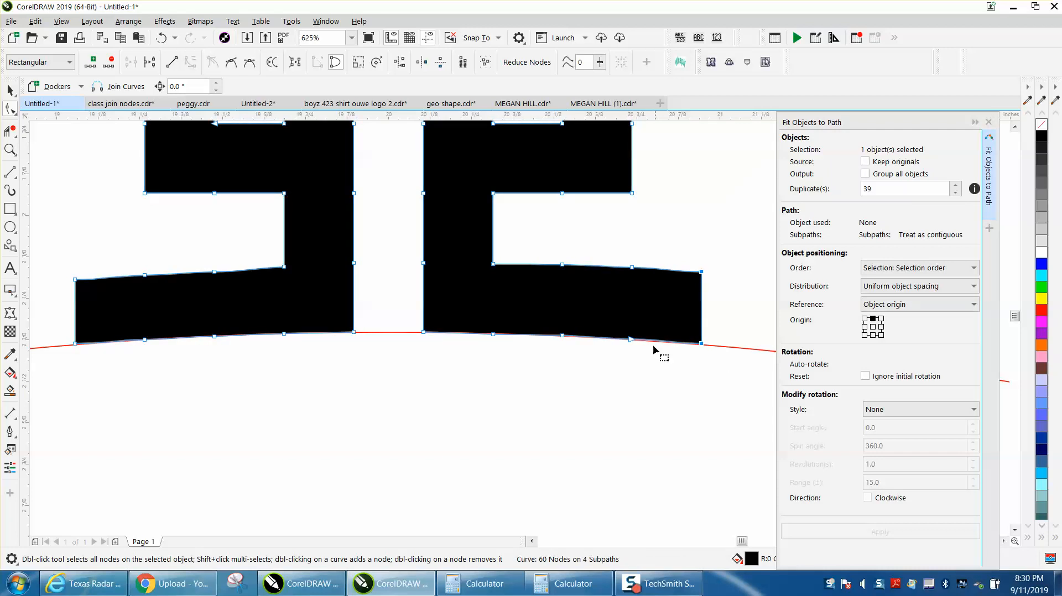
{"action": "left_click_drag", "start_coordinate": [618, 262], "coordinate": [654, 360]}
{"action": "scroll", "coordinate": [504, 329], "scroll_direction": "down", "scroll_amount": 2}
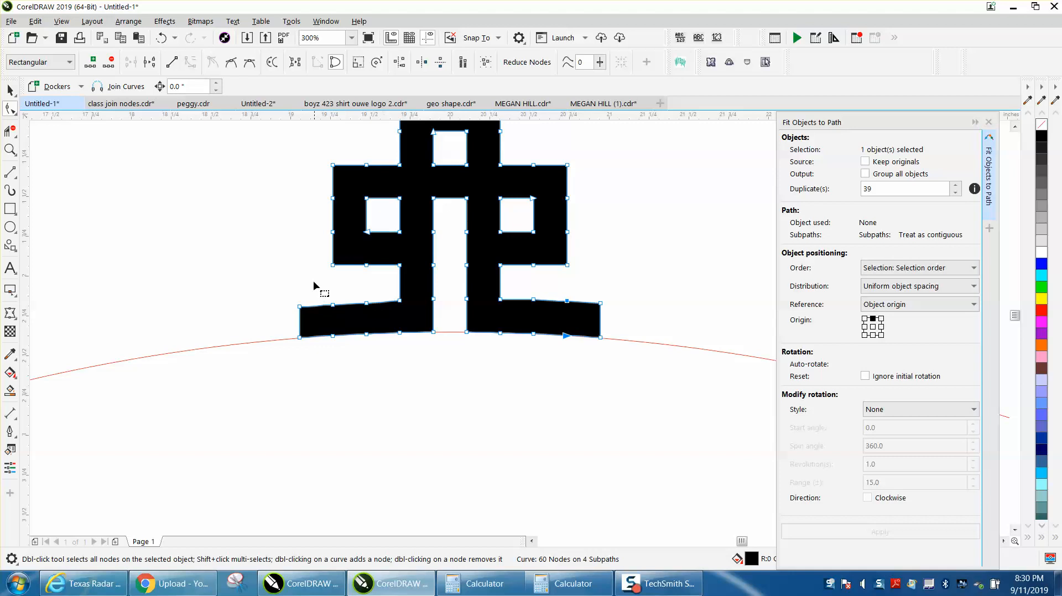
- Try to fit the vertically mirrored ornament to the red circle with 39 duplicates
{"action": "left_click", "coordinate": [10, 89]}
{"action": "scroll", "coordinate": [576, 182], "scroll_direction": "down", "scroll_amount": 2}
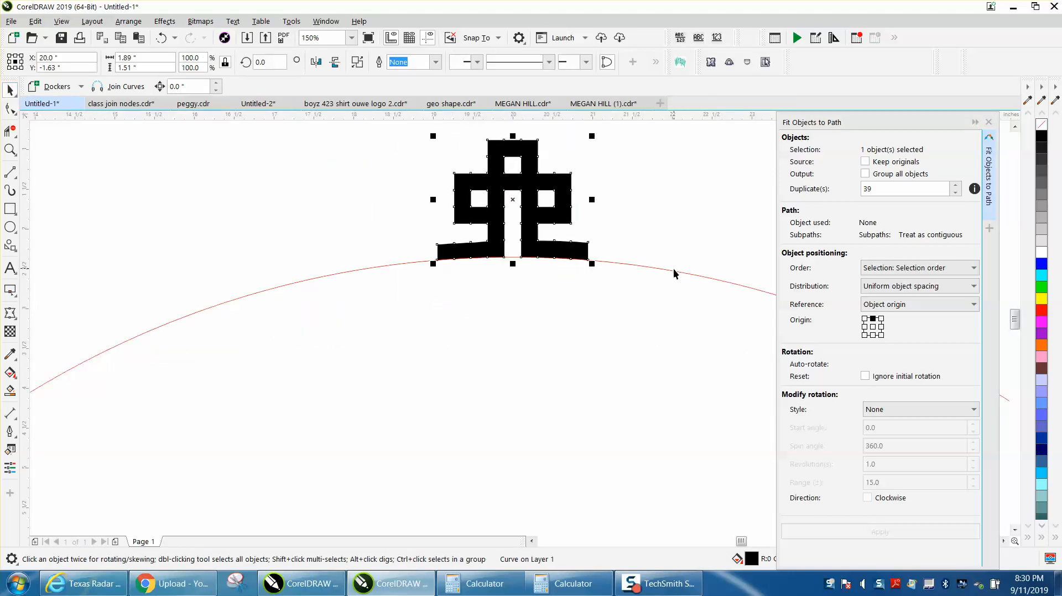
{"action": "left_click", "coordinate": [677, 272], "text": "shift"}
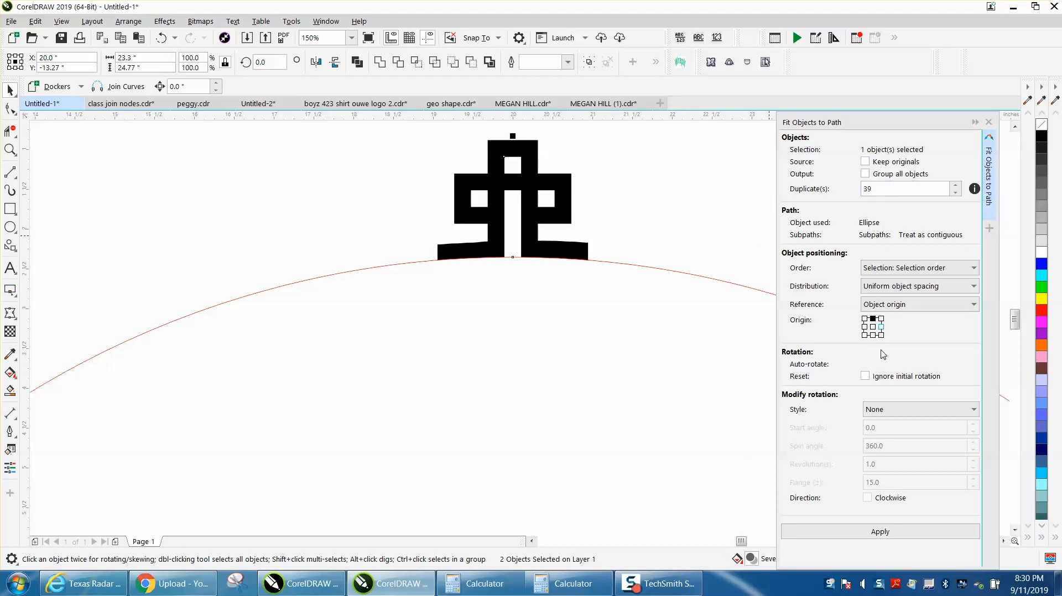
{"action": "left_click", "coordinate": [614, 194]}
{"action": "left_click", "coordinate": [563, 187]}
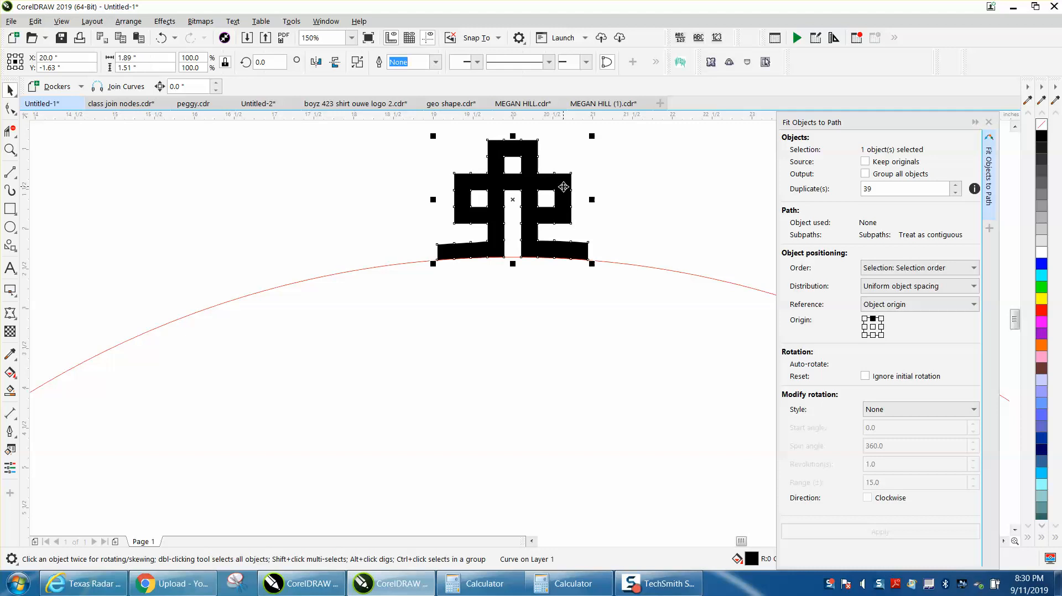
{"action": "left_click", "coordinate": [336, 63]}
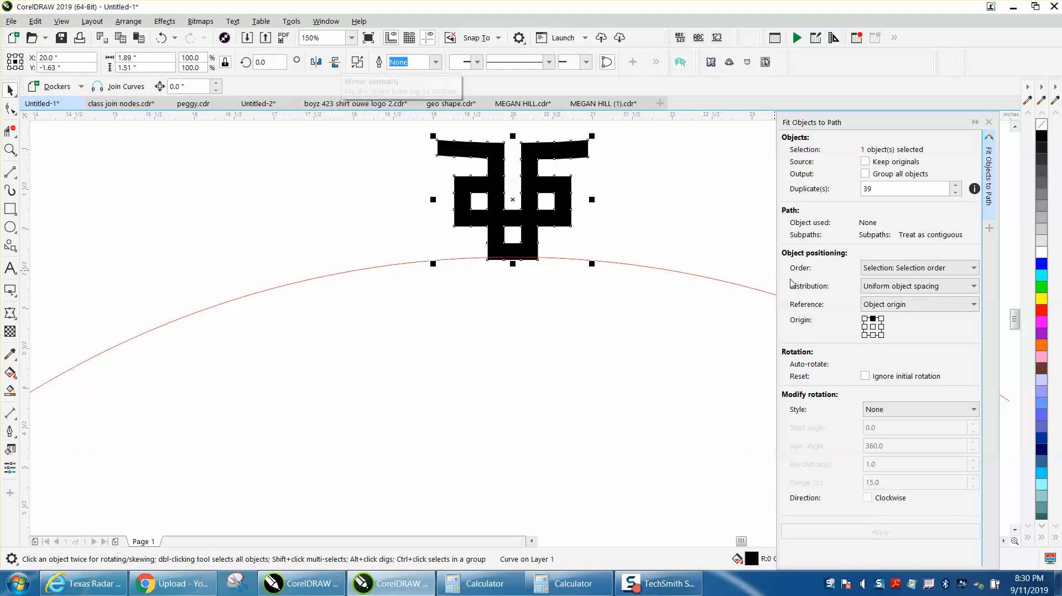
{"action": "left_click", "coordinate": [648, 268], "text": "shift"}
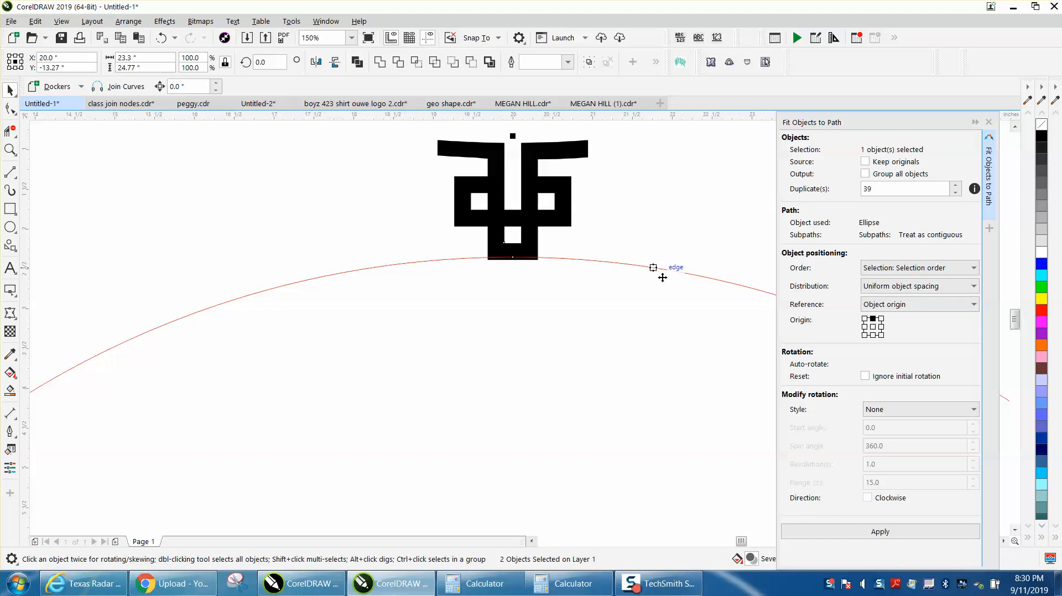
{"action": "left_click", "coordinate": [880, 532]}
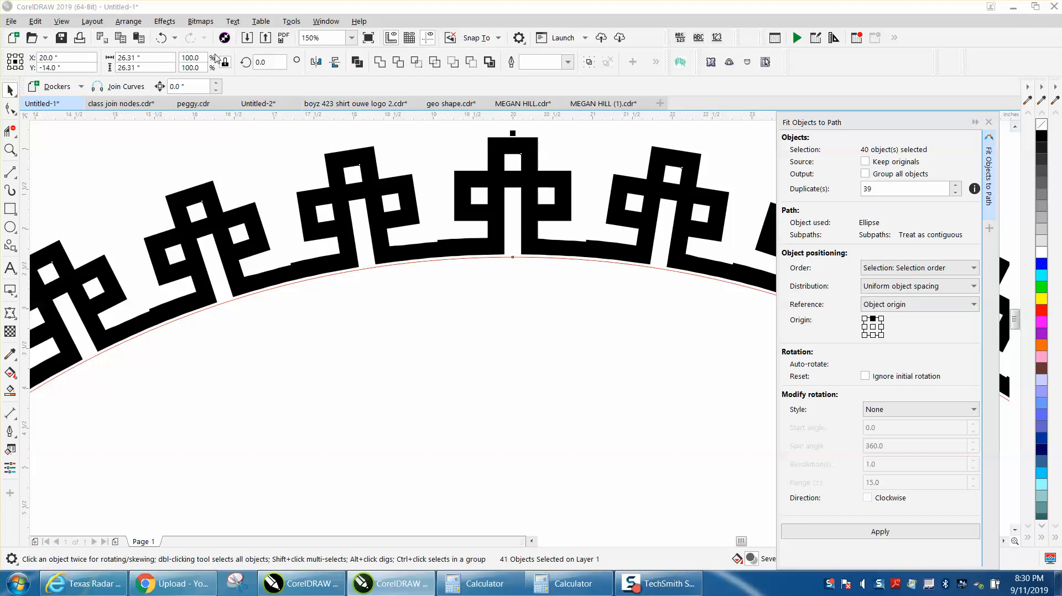
{"action": "left_click", "coordinate": [161, 39]}
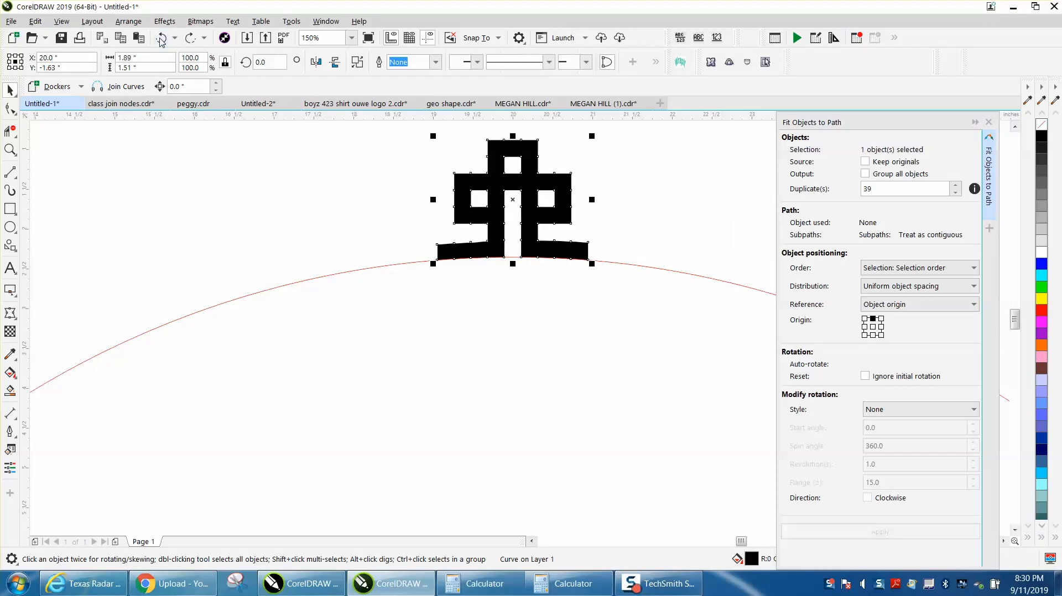
- Nudge the outer upper-edge nodes of the ornament's left foot slightly upward
{"action": "left_click", "coordinate": [10, 149]}
{"action": "left_click_drag", "start_coordinate": [398, 237], "coordinate": [625, 307]}
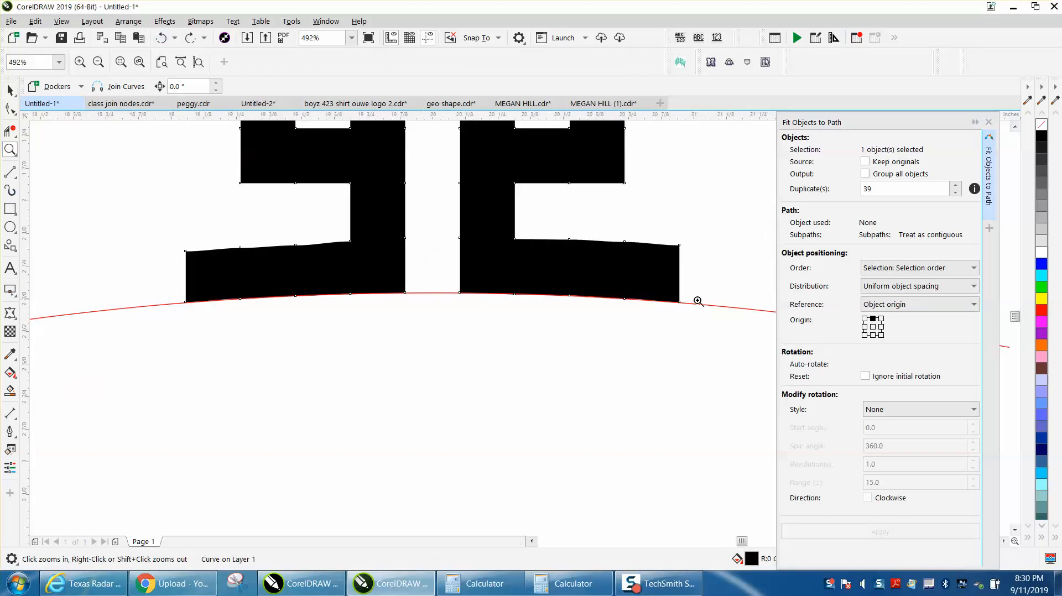
{"action": "left_click", "coordinate": [11, 109]}
{"action": "left_click_drag", "start_coordinate": [166, 217], "coordinate": [250, 255]}
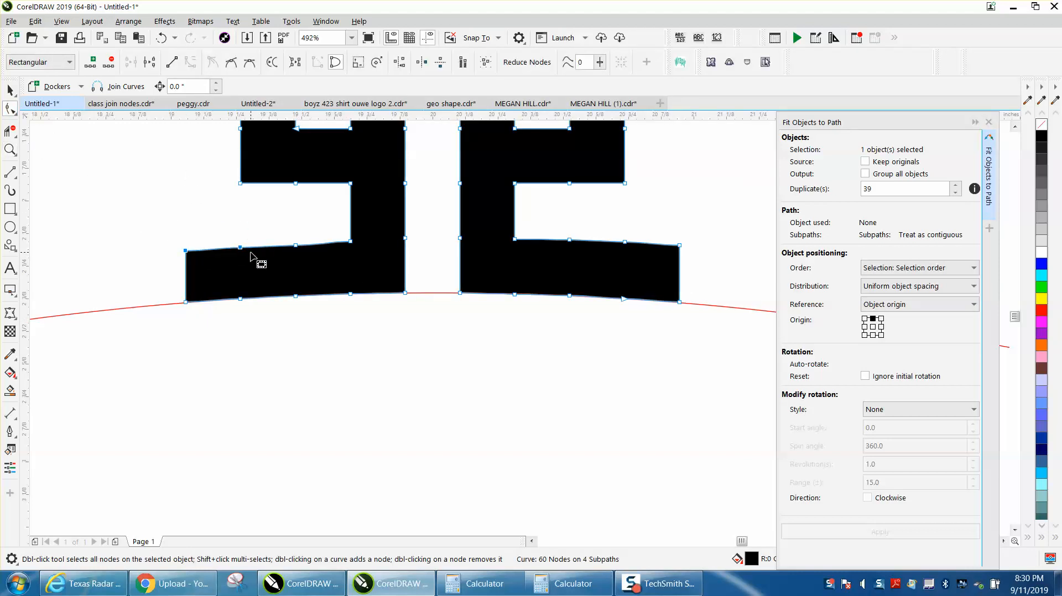
{"action": "left_click_drag", "start_coordinate": [152, 232], "coordinate": [200, 268]}
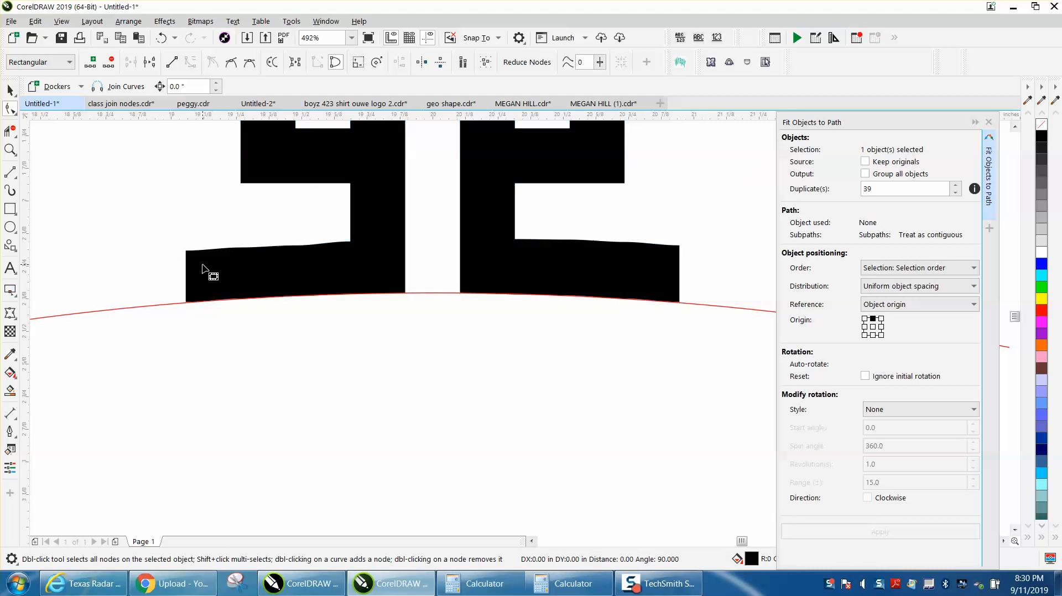
{"action": "left_click", "coordinate": [184, 219]}
{"action": "scroll", "coordinate": [186, 224], "scroll_direction": "down", "scroll_amount": 4}
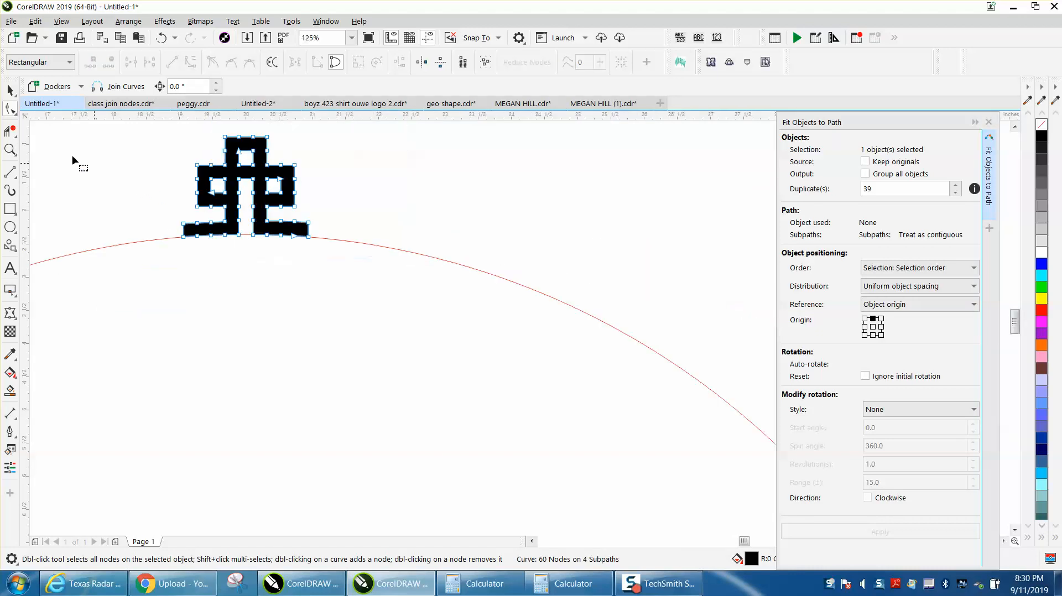
- Mirror the ornament vertically and fit it to the red circle with 39 duplicates
{"action": "left_click", "coordinate": [10, 90]}
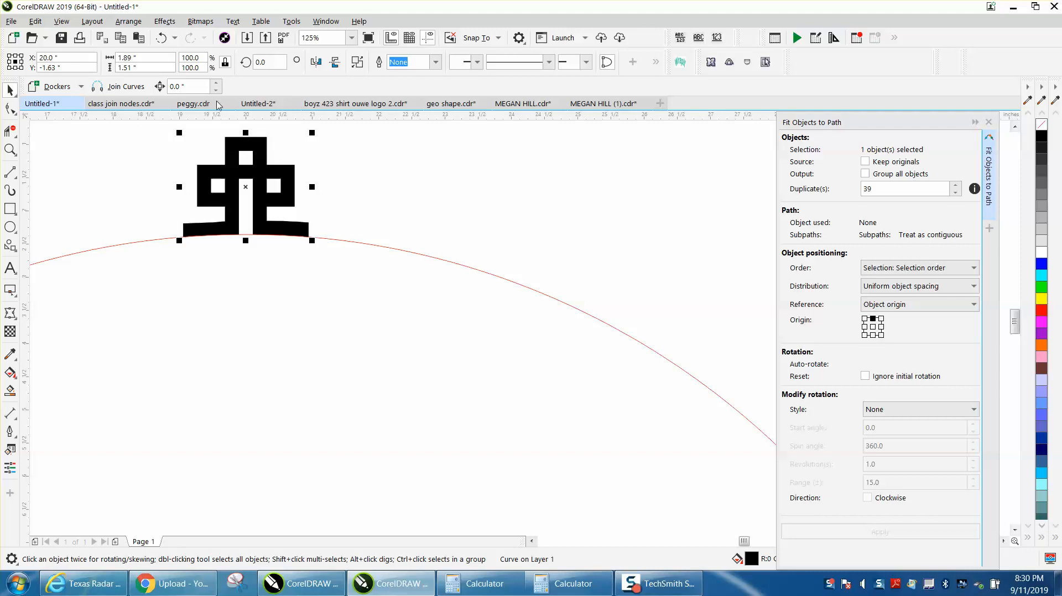
{"action": "left_click", "coordinate": [334, 63]}
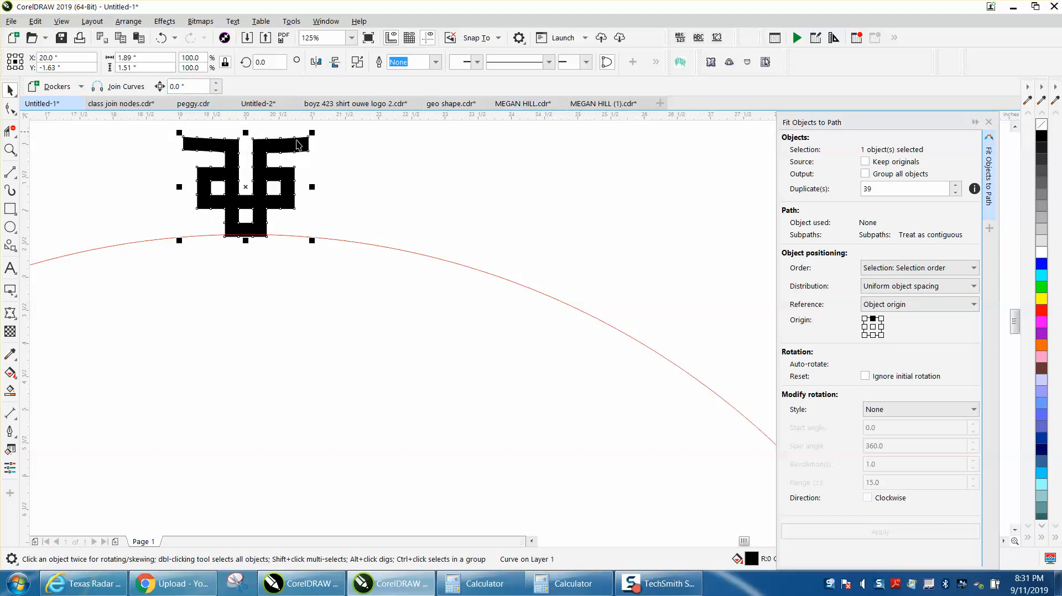
{"action": "left_click", "coordinate": [423, 255], "text": "shift"}
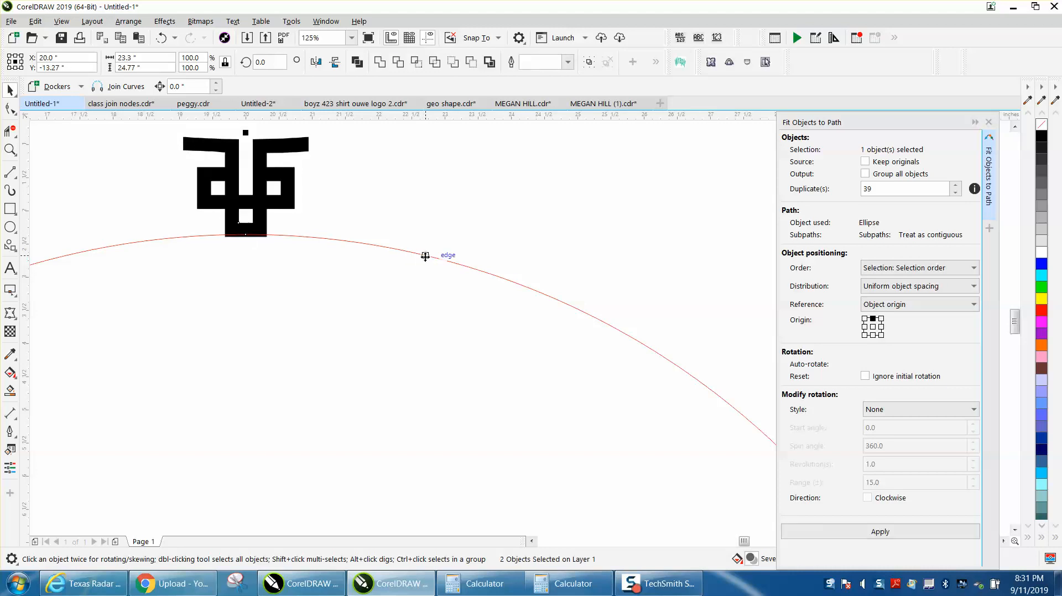
{"action": "scroll", "coordinate": [483, 229], "scroll_direction": "down", "scroll_amount": 2}
{"action": "left_click", "coordinate": [878, 532]}
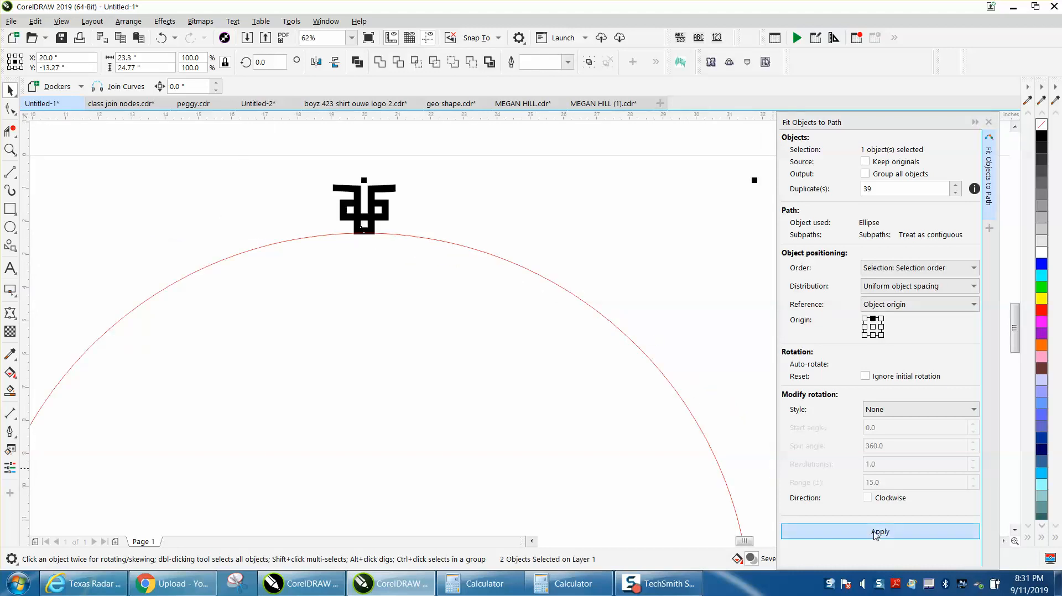
- Lower the two outer upper-edge nodes of the top ornament's left foot until they line up with the neighbouring ornament's foot
{"action": "left_click", "coordinate": [10, 149]}
{"action": "left_click_drag", "start_coordinate": [349, 195], "coordinate": [458, 277]}
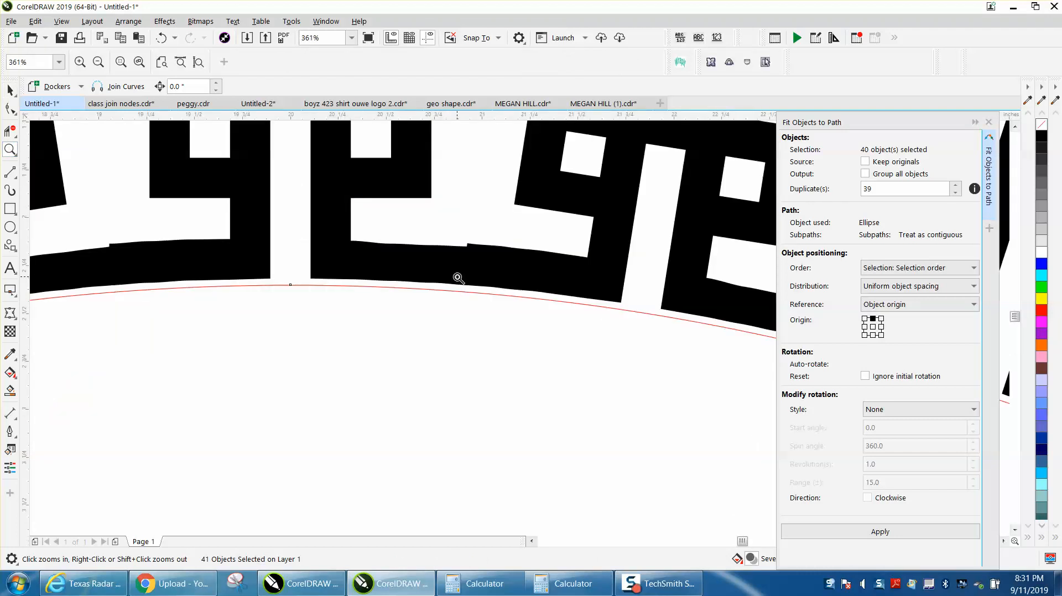
{"action": "scroll", "coordinate": [458, 277], "scroll_direction": "down", "scroll_amount": 2}
{"action": "left_click", "coordinate": [10, 109]}
{"action": "left_click", "coordinate": [474, 272]}
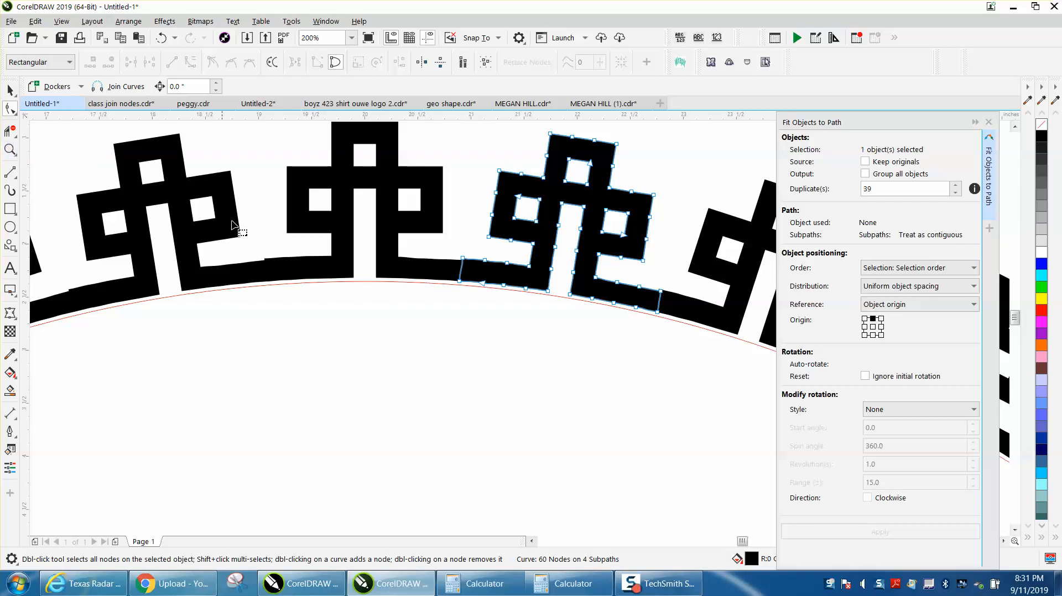
{"action": "left_click", "coordinate": [283, 269]}
{"action": "left_click", "coordinate": [8, 150]}
{"action": "left_click_drag", "start_coordinate": [243, 240], "coordinate": [374, 312]}
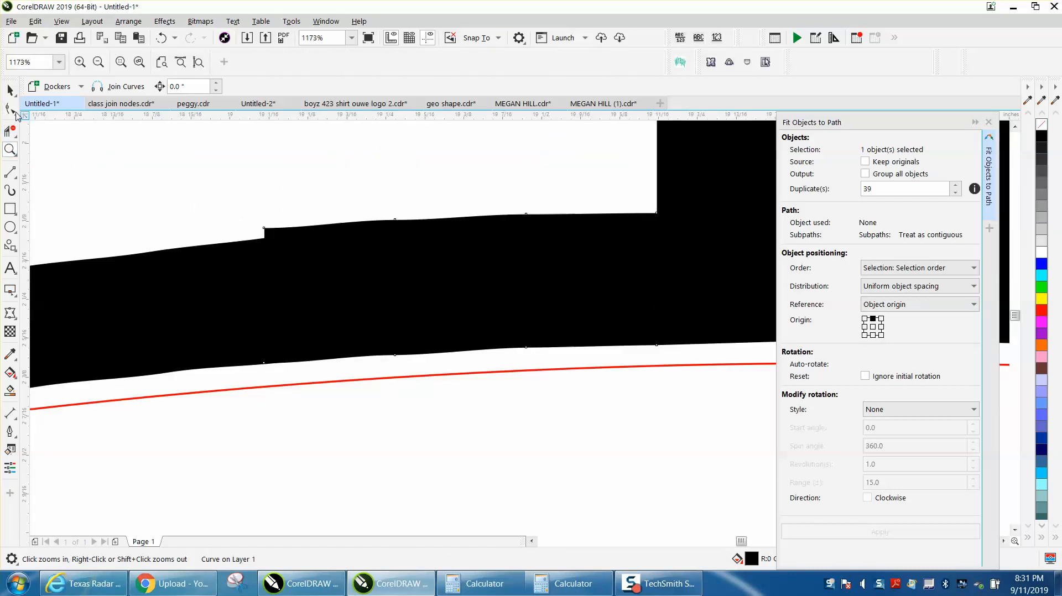
{"action": "left_click", "coordinate": [10, 109]}
{"action": "left_click_drag", "start_coordinate": [232, 198], "coordinate": [447, 353]}
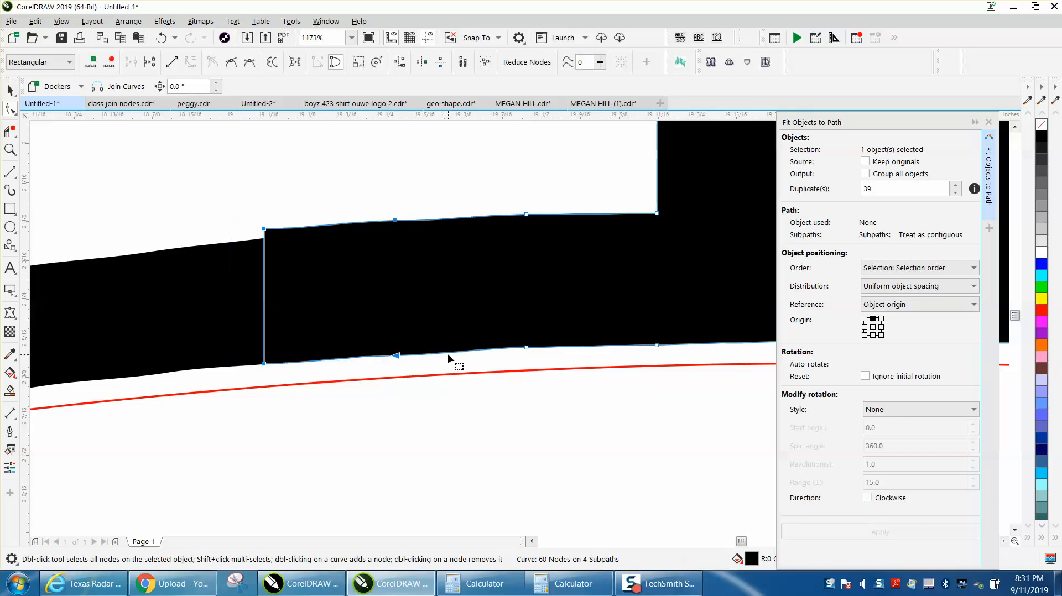
{"action": "left_click_drag", "start_coordinate": [254, 209], "coordinate": [406, 244]}
{"action": "key", "text": "Down"}
{"action": "key", "text": "Down"}
{"action": "key", "text": "Down"}
{"action": "key", "text": "Down"}
{"action": "key", "text": "Down"}
{"action": "key", "text": "Down"}
{"action": "key", "text": "Down"}
{"action": "key", "text": "Down"}
{"action": "key", "text": "Down"}
{"action": "key", "text": "Down"}
{"action": "key", "text": "Down"}
{"action": "key", "text": "Down"}
{"action": "key", "text": "Down"}
{"action": "key", "text": "Down"}
{"action": "key", "text": "Down"}
- Delete the two intermediate upper-edge nodes of the left foot and raise the corner node's curve handle to smooth the edge
{"action": "left_click_drag", "start_coordinate": [370, 203], "coordinate": [554, 271]}
{"action": "key", "text": "Delete"}
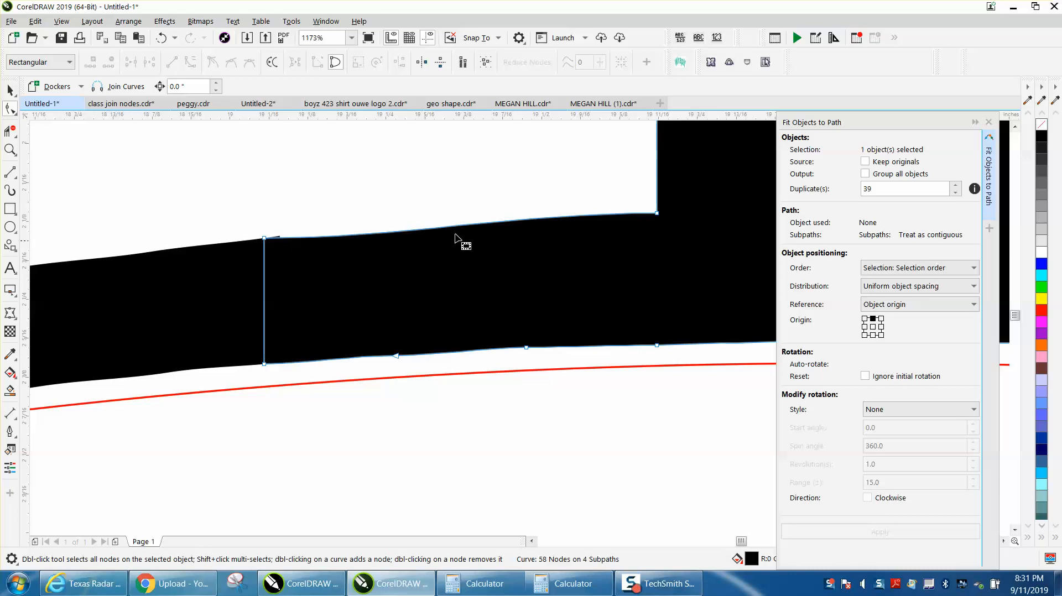
{"action": "left_click", "coordinate": [265, 238]}
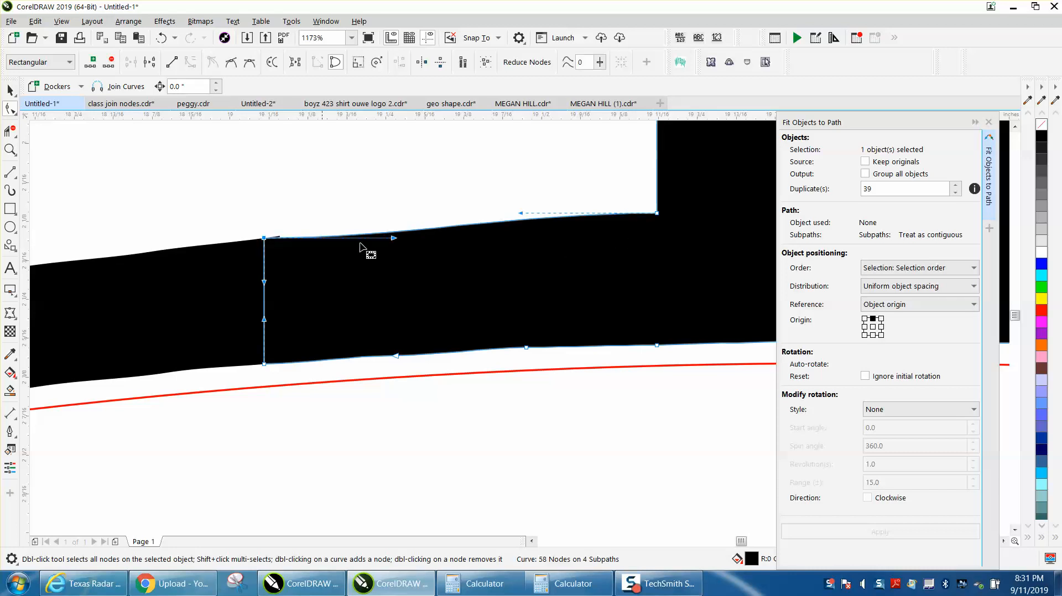
{"action": "left_click_drag", "start_coordinate": [394, 239], "coordinate": [395, 225]}
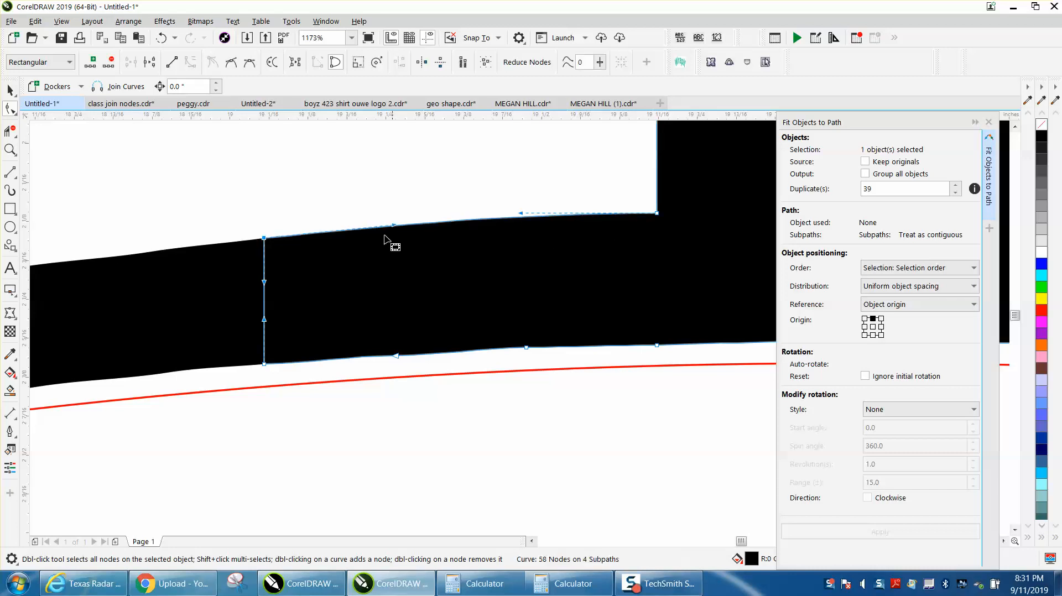
{"action": "scroll", "coordinate": [264, 235], "scroll_direction": "down", "scroll_amount": 3}
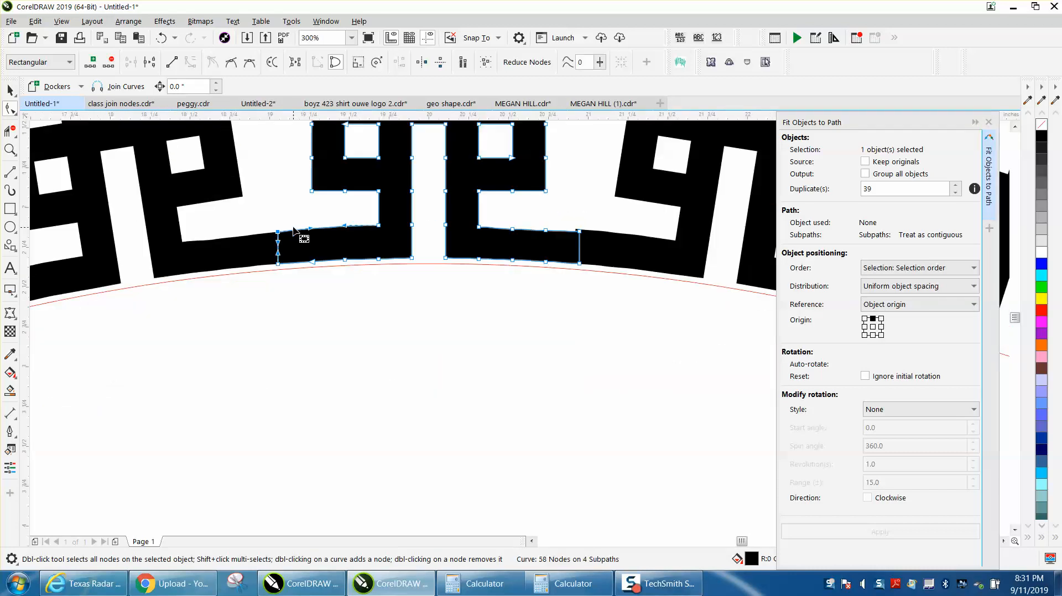
- Delete all the duplicates around the red circle, keeping only the edited ornament at its top
{"action": "left_click", "coordinate": [10, 90]}
{"action": "left_click", "coordinate": [193, 177]}
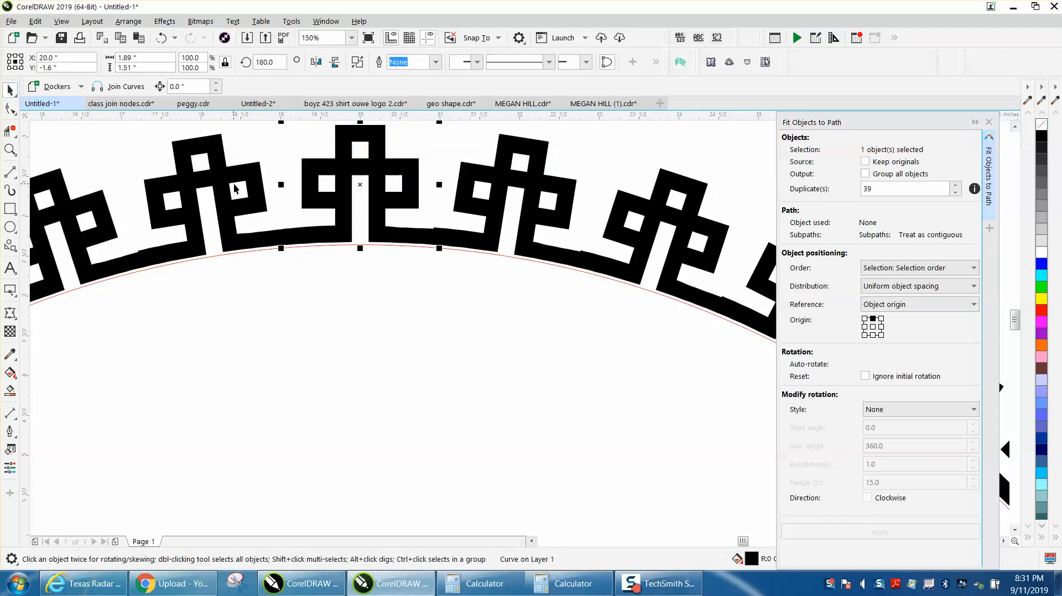
{"action": "key", "text": "Escape"}
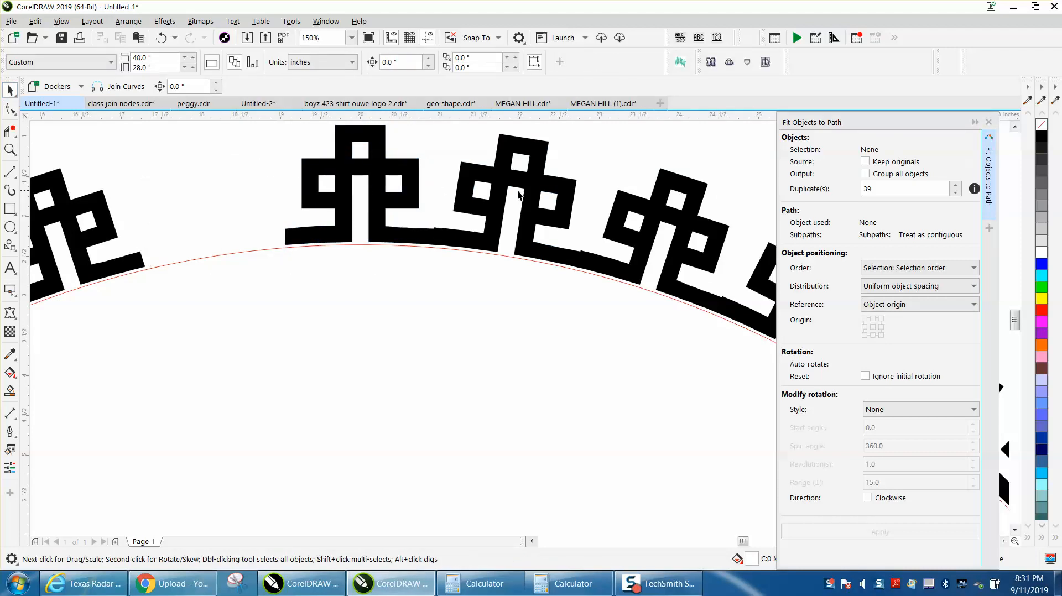
{"action": "scroll", "coordinate": [523, 188], "scroll_direction": "down", "scroll_amount": 3}
{"action": "scroll", "coordinate": [468, 215], "scroll_direction": "down", "scroll_amount": 1}
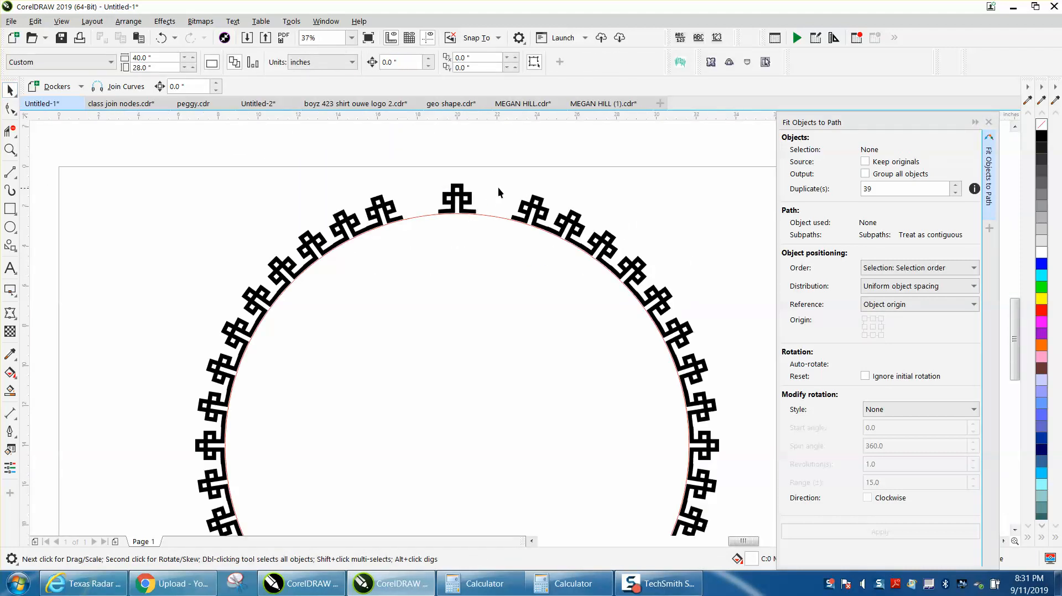
{"action": "scroll", "coordinate": [499, 191], "scroll_direction": "down", "scroll_amount": 1}
{"action": "left_click_drag", "start_coordinate": [639, 446], "coordinate": [639, 444]}
{"action": "key", "text": "Delete"}
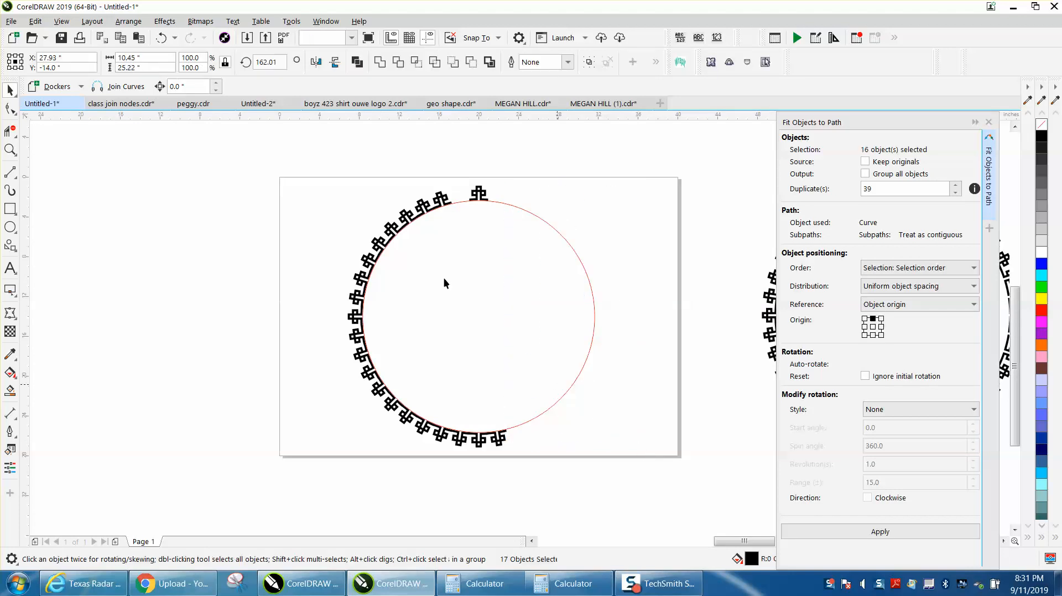
{"action": "left_click_drag", "start_coordinate": [451, 371], "coordinate": [452, 372]}
{"action": "key", "text": "Delete"}
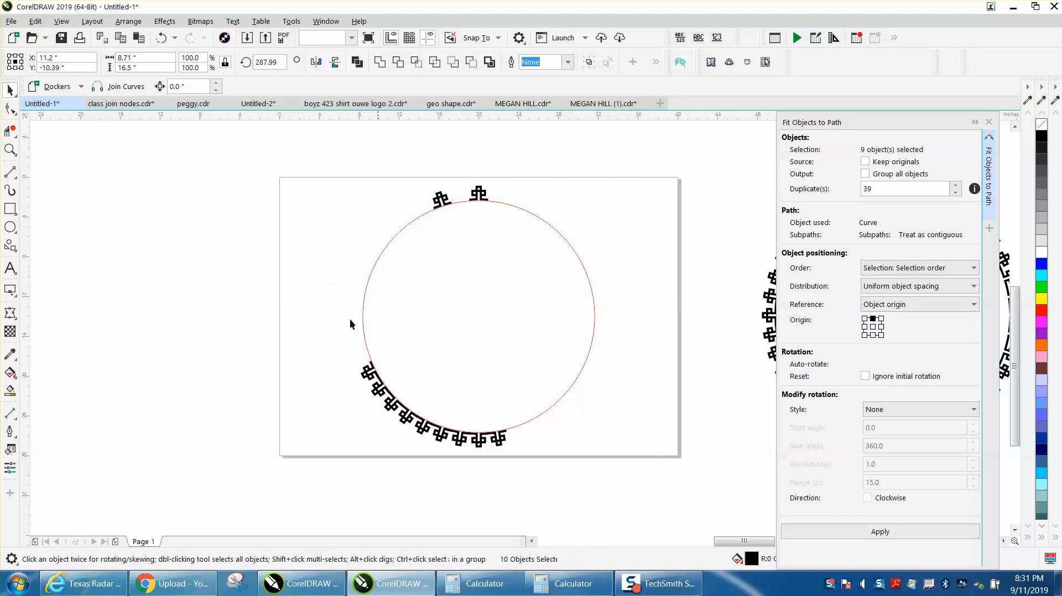
{"action": "left_click_drag", "start_coordinate": [456, 232], "coordinate": [456, 232]}
{"action": "key", "text": "Delete"}
{"action": "left_click_drag", "start_coordinate": [360, 325], "coordinate": [547, 474]}
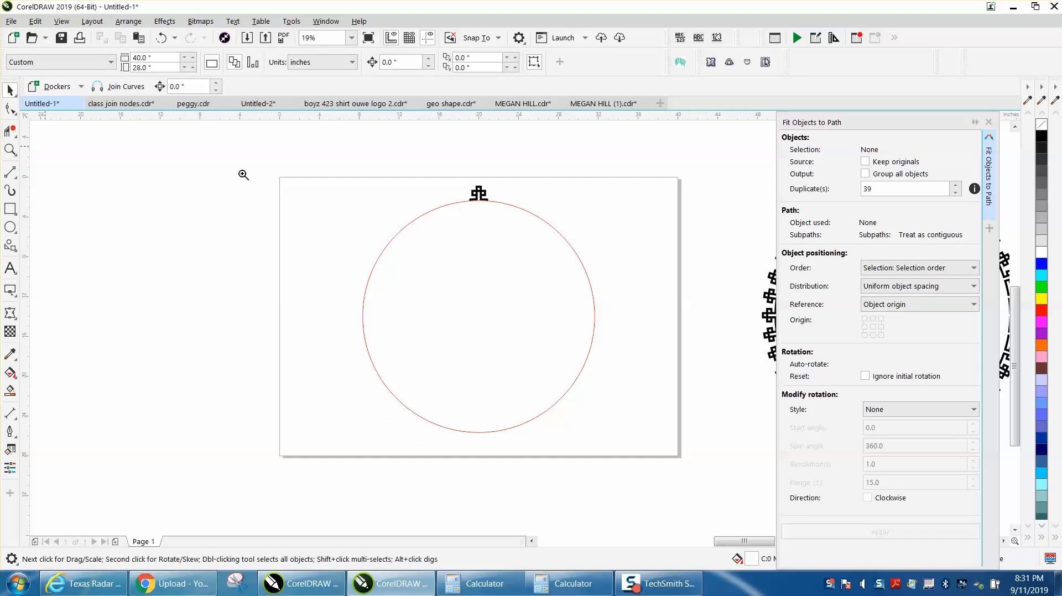
- Try to fit the edited ornament, mirrored vertically, to the red circle with 39 duplicates
{"action": "left_click", "coordinate": [10, 150]}
{"action": "left_click_drag", "start_coordinate": [465, 179], "coordinate": [518, 208]}
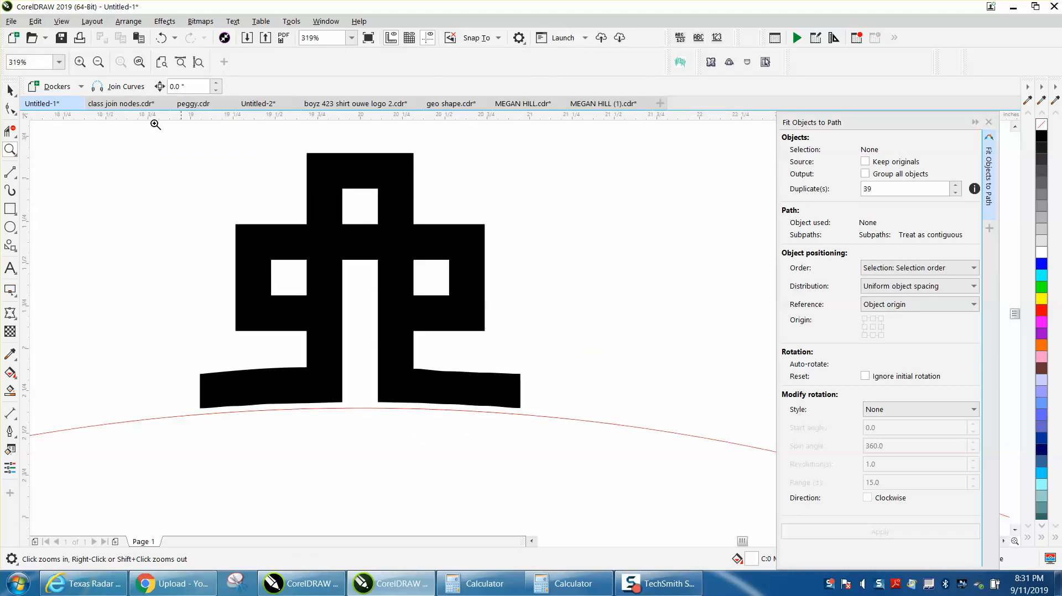
{"action": "left_click", "coordinate": [10, 90]}
{"action": "left_click", "coordinate": [360, 166]}
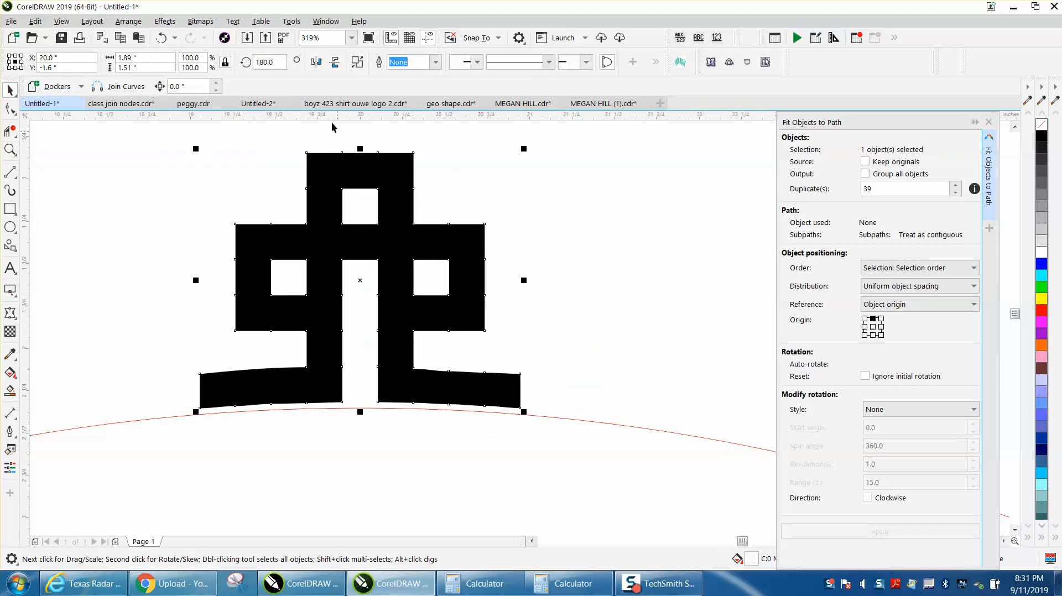
{"action": "left_click", "coordinate": [336, 63]}
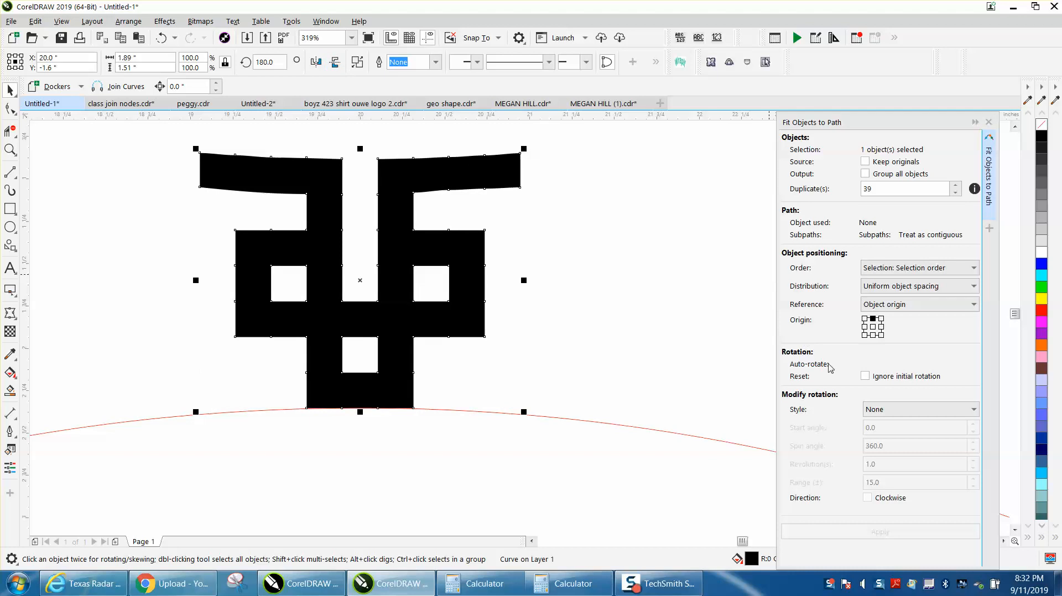
{"action": "left_click", "coordinate": [652, 429], "text": "shift"}
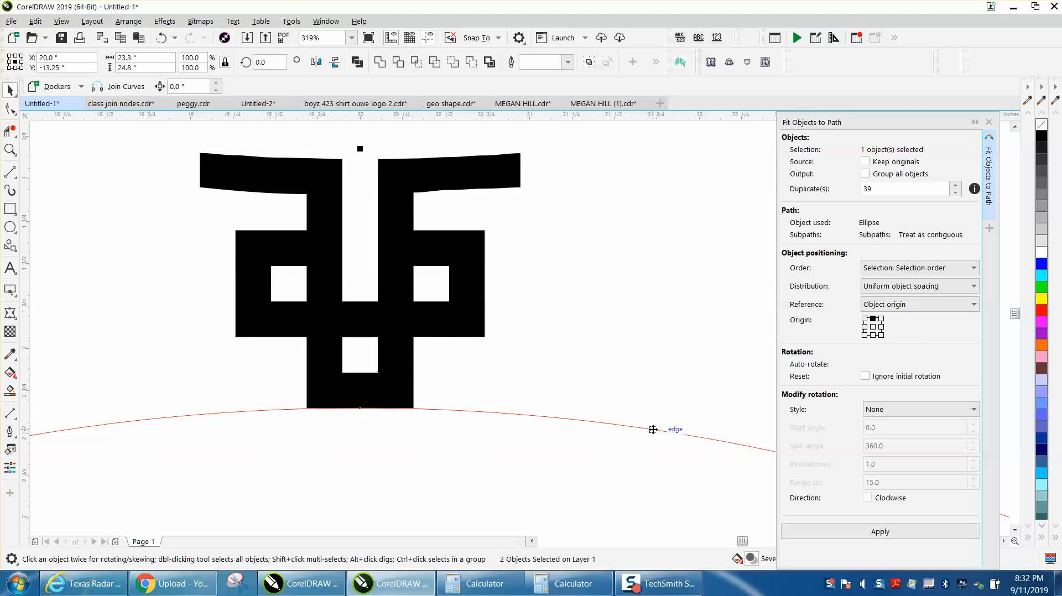
{"action": "left_click", "coordinate": [880, 531]}
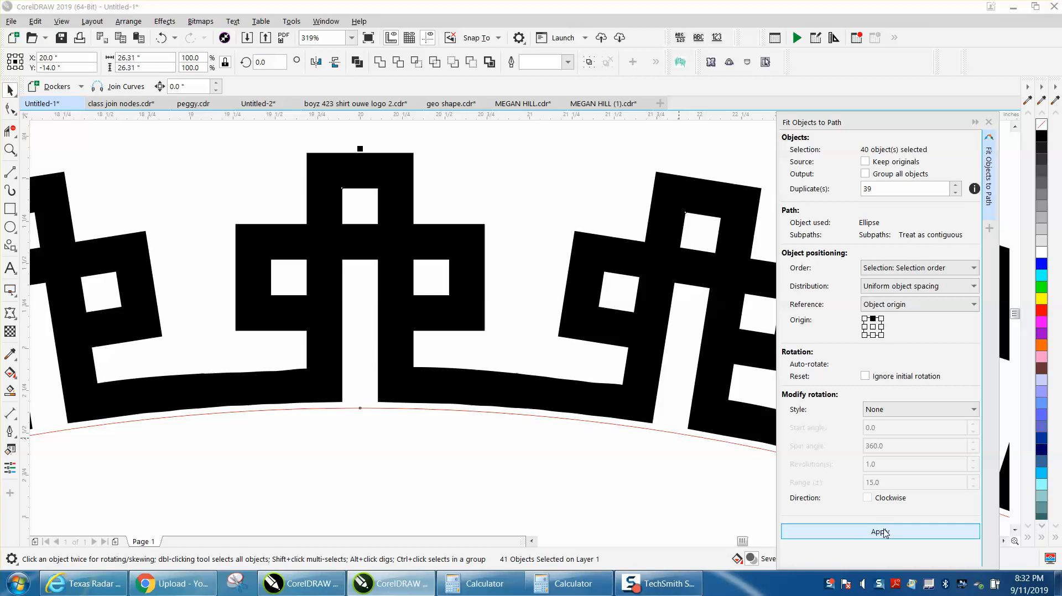
{"action": "scroll", "coordinate": [586, 358], "scroll_direction": "down", "scroll_amount": 4}
{"action": "scroll", "coordinate": [540, 337], "scroll_direction": "down", "scroll_amount": 4}
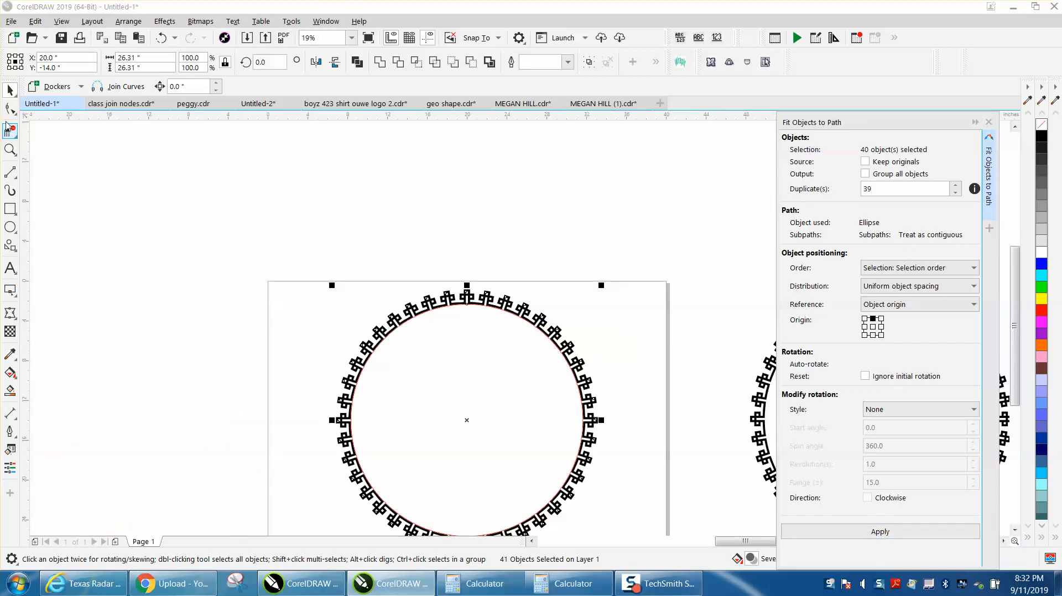
{"action": "scroll", "coordinate": [386, 249], "scroll_direction": "down", "scroll_amount": 2}
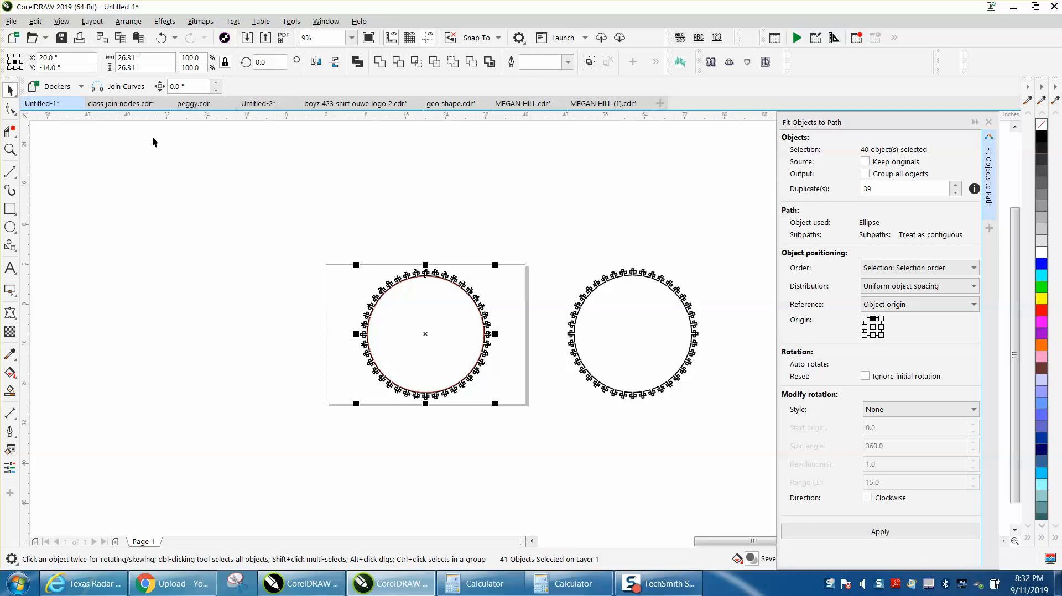
{"action": "left_click", "coordinate": [160, 40]}
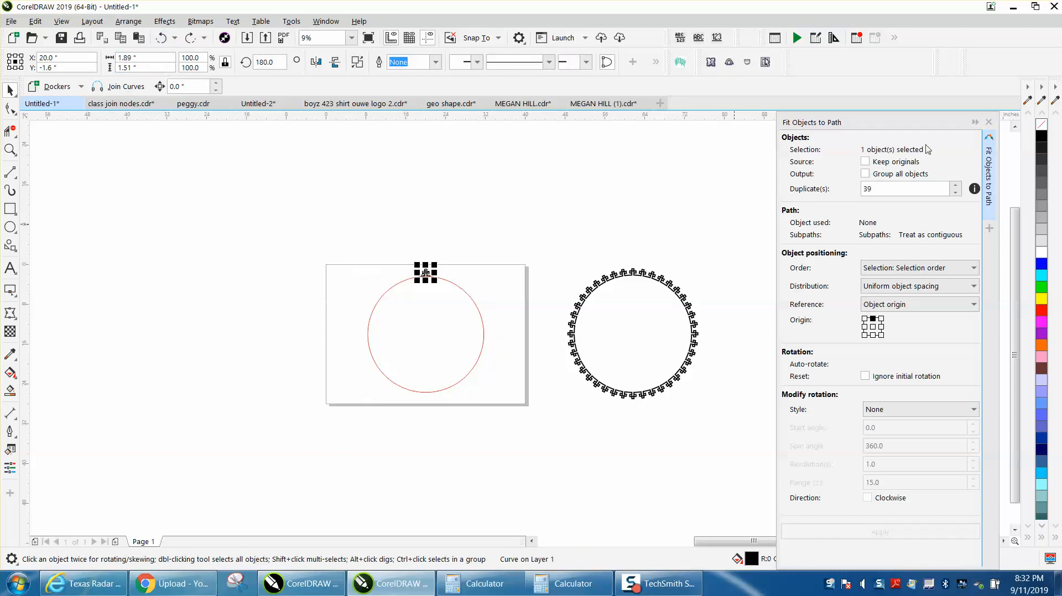
- Close the Fit Objects to Path docker and open the Rotate transformation settings for the top ornament
{"action": "left_click", "coordinate": [989, 123]}
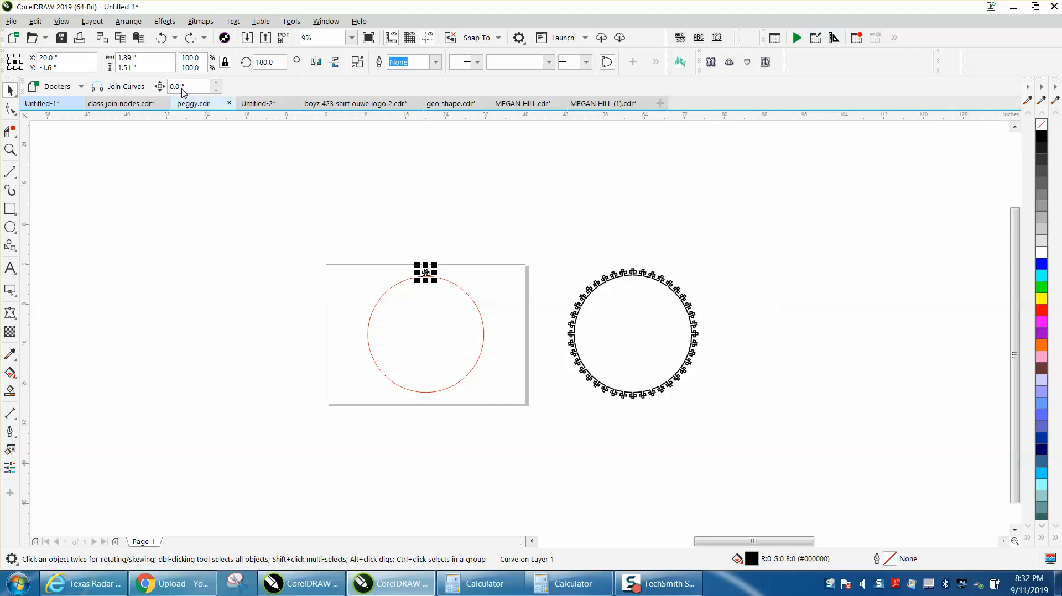
{"action": "left_click", "coordinate": [10, 149]}
{"action": "left_click_drag", "start_coordinate": [371, 248], "coordinate": [568, 431]}
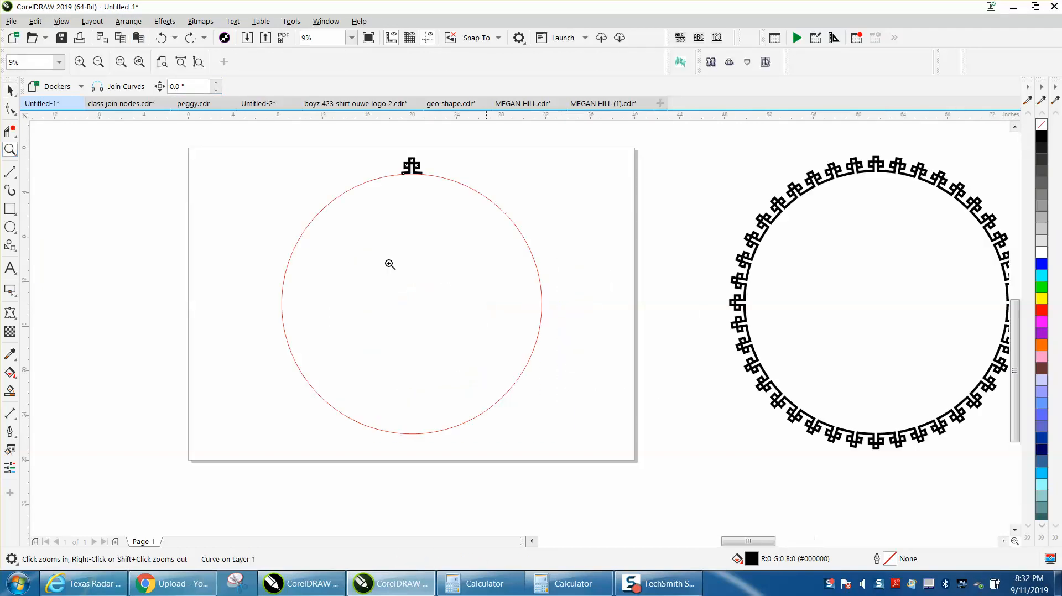
{"action": "left_click", "coordinate": [133, 22]}
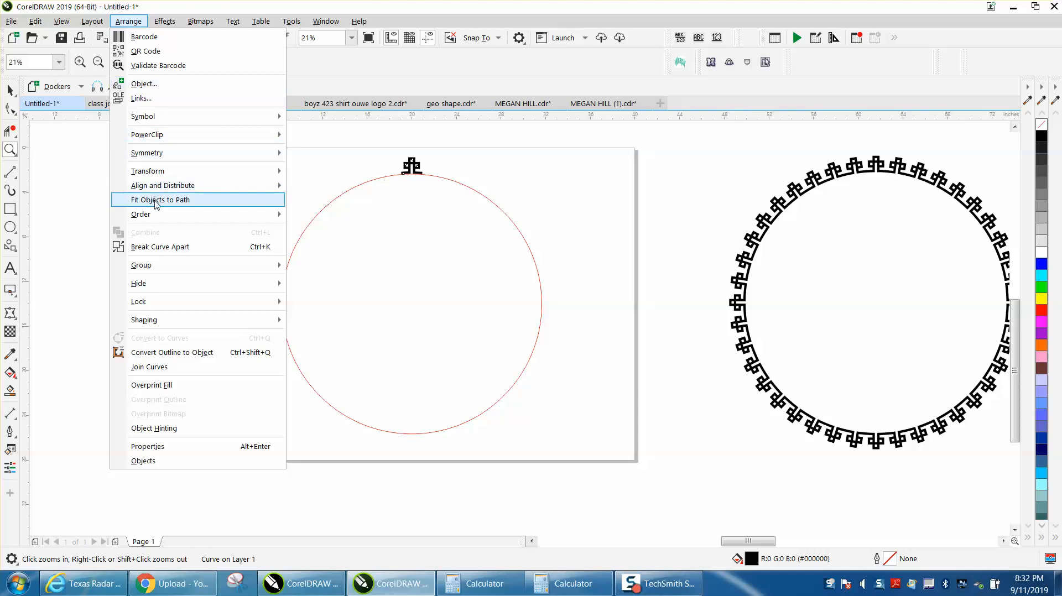
{"action": "mouse_move", "coordinate": [159, 175]}
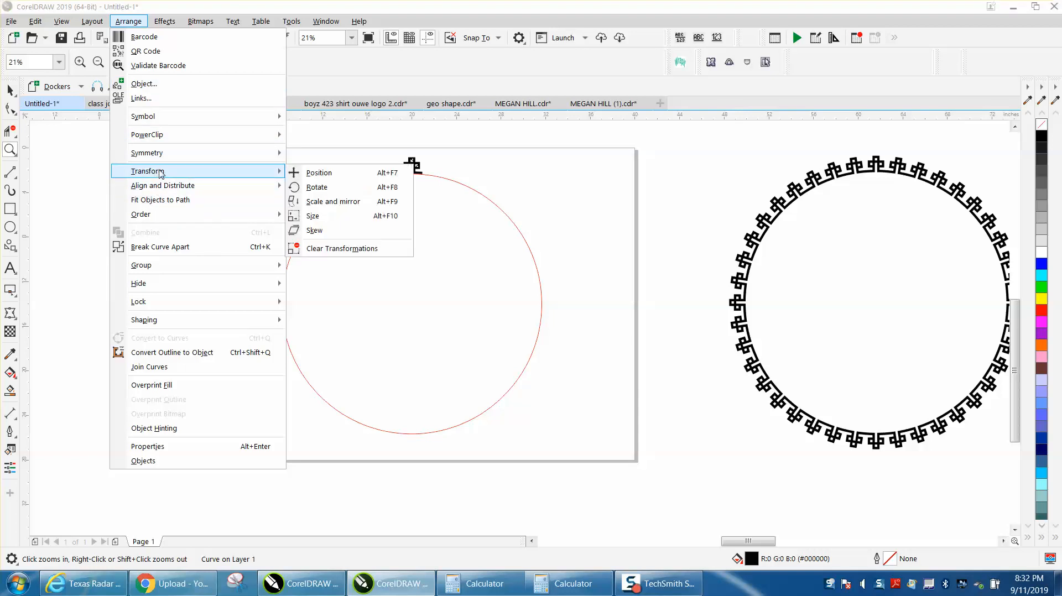
{"action": "left_click", "coordinate": [310, 188]}
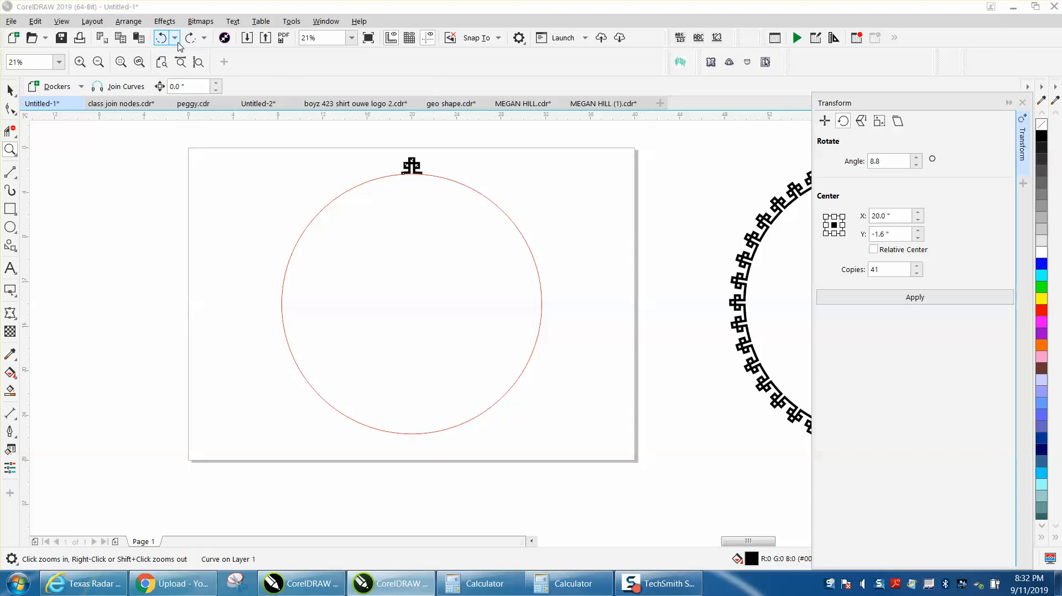
- Try to make 41 copies of the ornament rotated by 8.78 degrees about its own centre
{"action": "left_click_drag", "start_coordinate": [906, 161], "coordinate": [863, 161]}
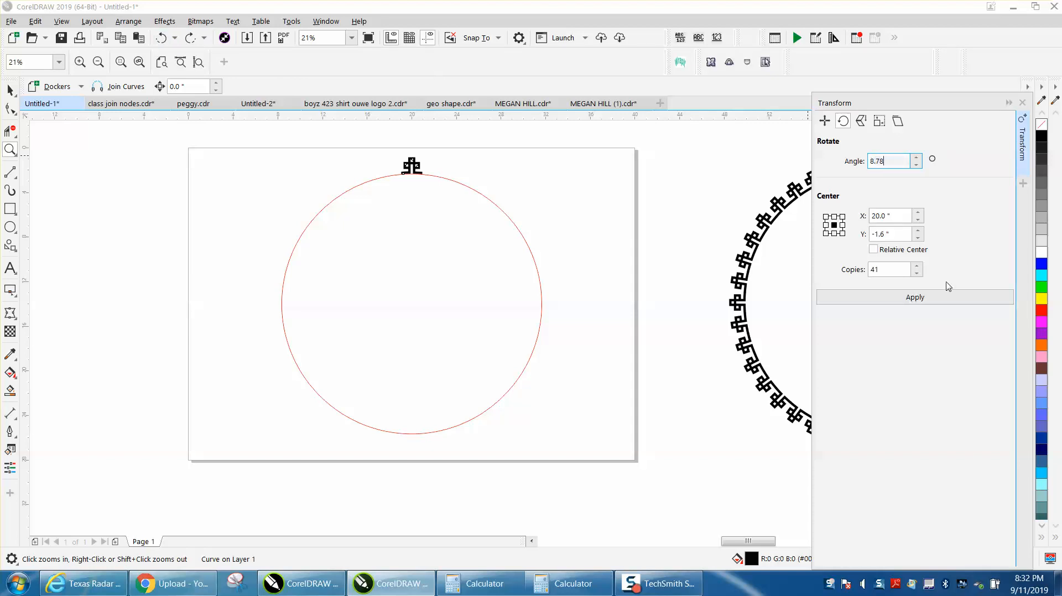
{"action": "left_click", "coordinate": [920, 302]}
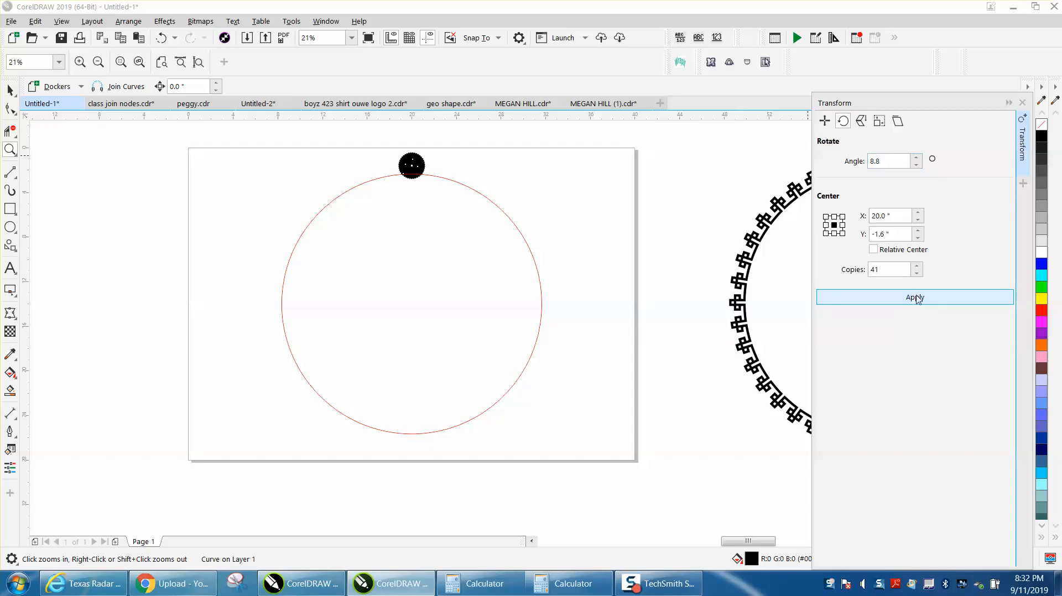
{"action": "left_click", "coordinate": [164, 45]}
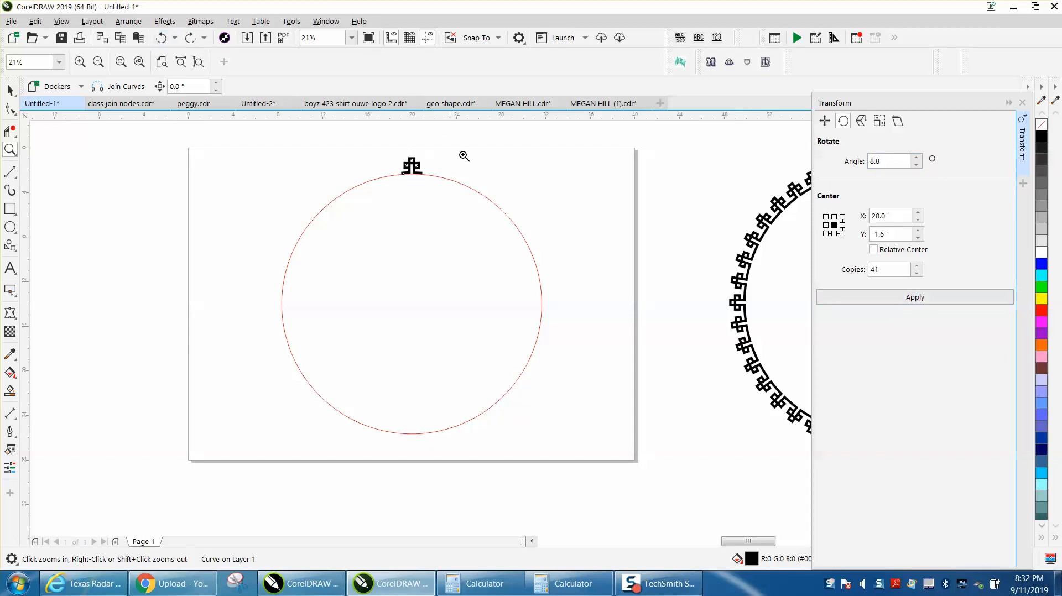
{"action": "left_click", "coordinate": [10, 90]}
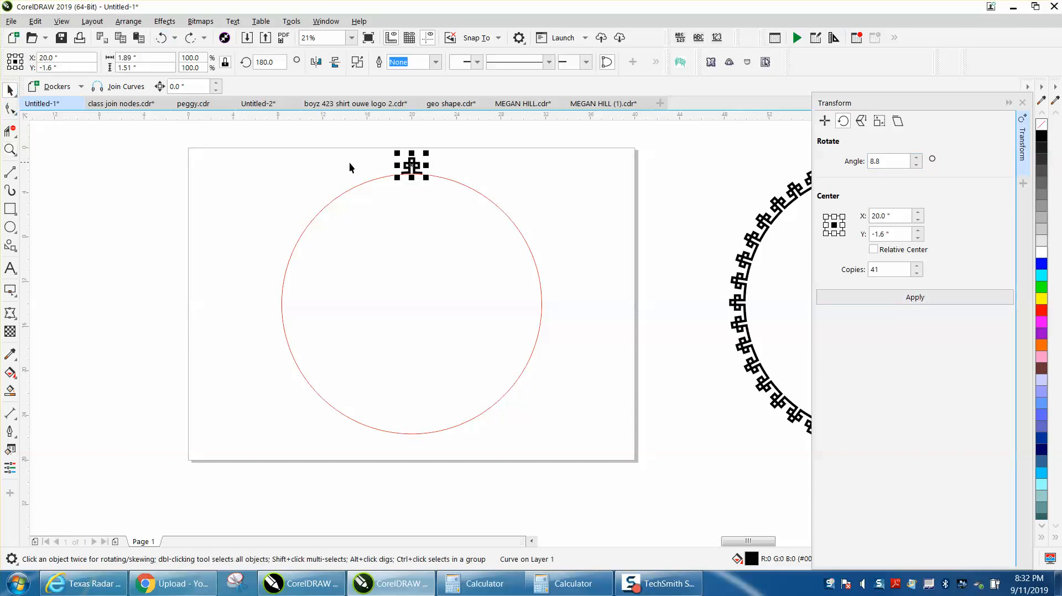
- Add a horizontal and a vertical guideline crossing at the red circle's centre
{"action": "left_click", "coordinate": [415, 166]}
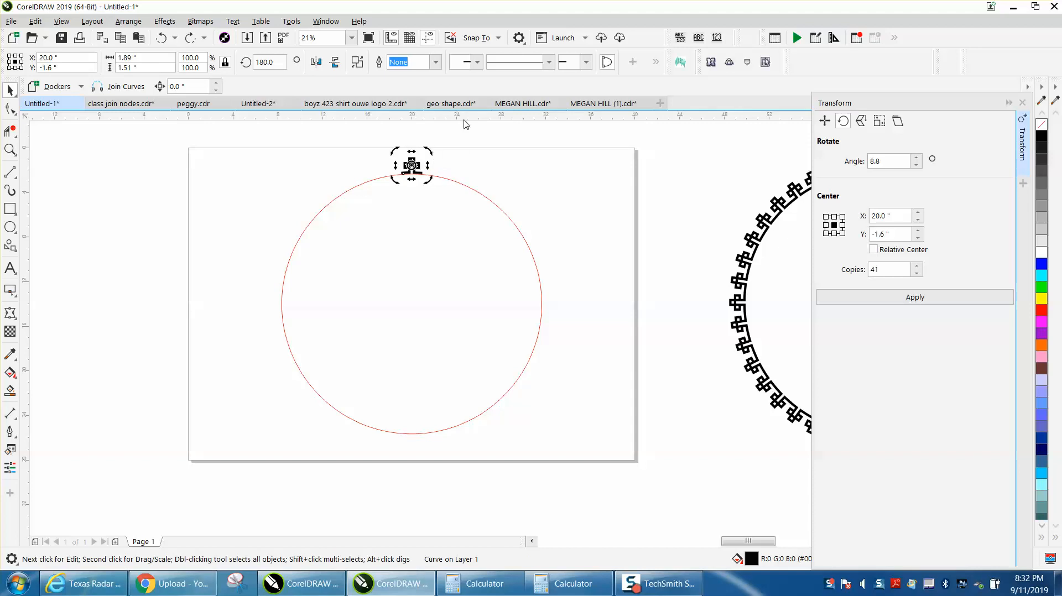
{"action": "left_click_drag", "start_coordinate": [466, 128], "coordinate": [412, 304]}
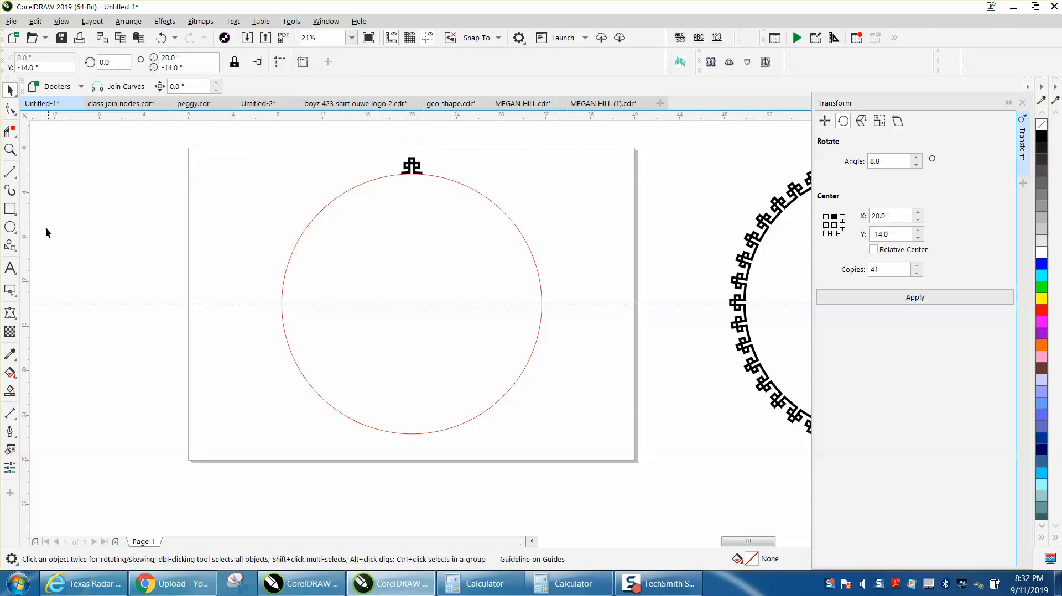
{"action": "left_click_drag", "start_coordinate": [27, 218], "coordinate": [201, 217]}
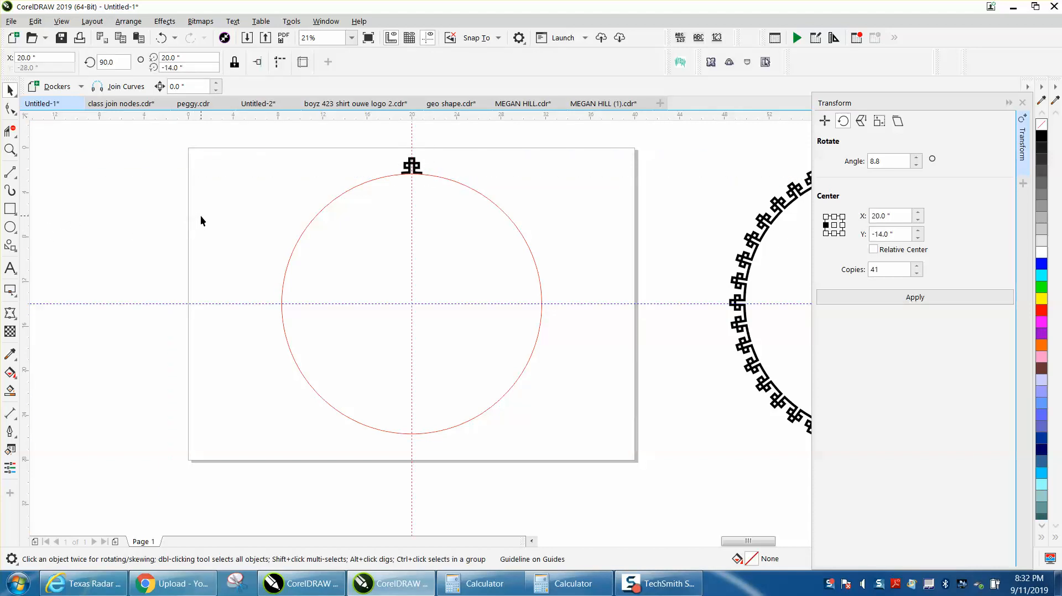
- Move the top ornament's rotation centre to the guideline intersection at the circle's centre, keeping the circle in its original position
{"action": "left_click", "coordinate": [419, 173]}
{"action": "left_click", "coordinate": [419, 173]}
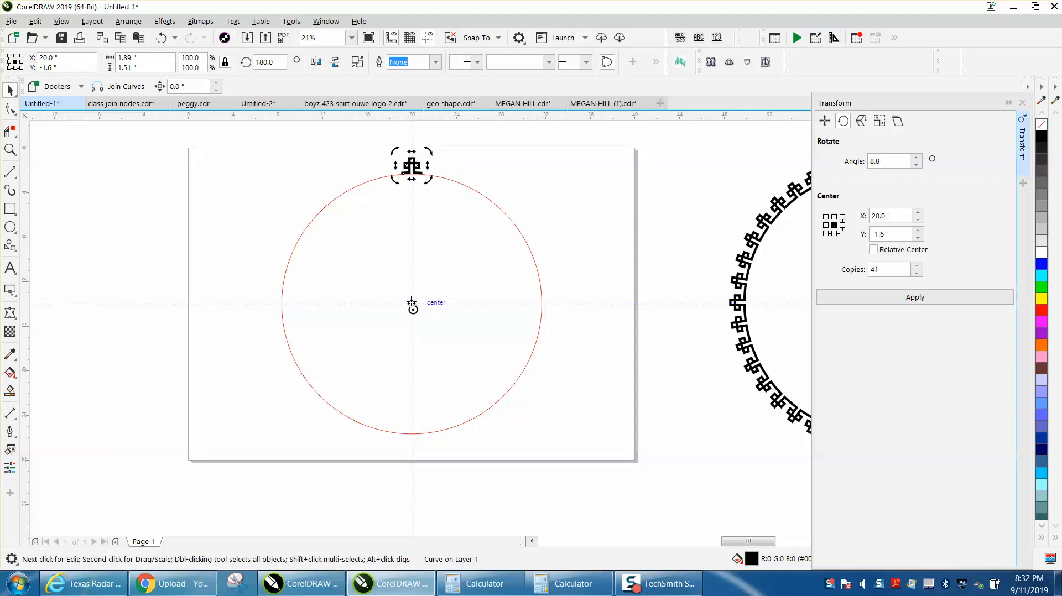
{"action": "left_click", "coordinate": [422, 173]}
{"action": "left_click", "coordinate": [417, 167]}
{"action": "left_click", "coordinate": [417, 167]}
{"action": "left_click", "coordinate": [428, 173]}
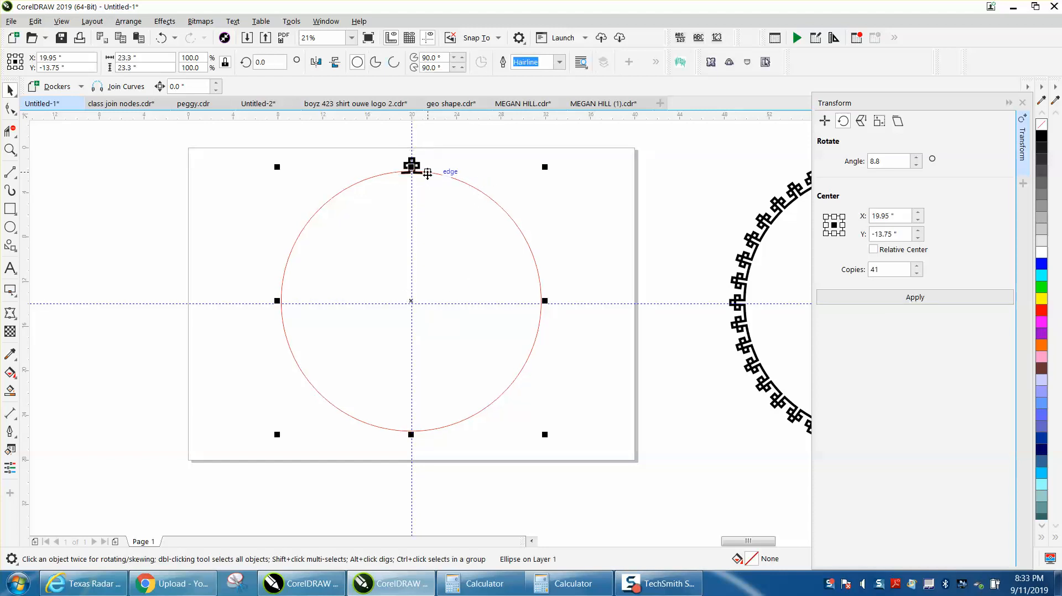
{"action": "left_click", "coordinate": [161, 38]}
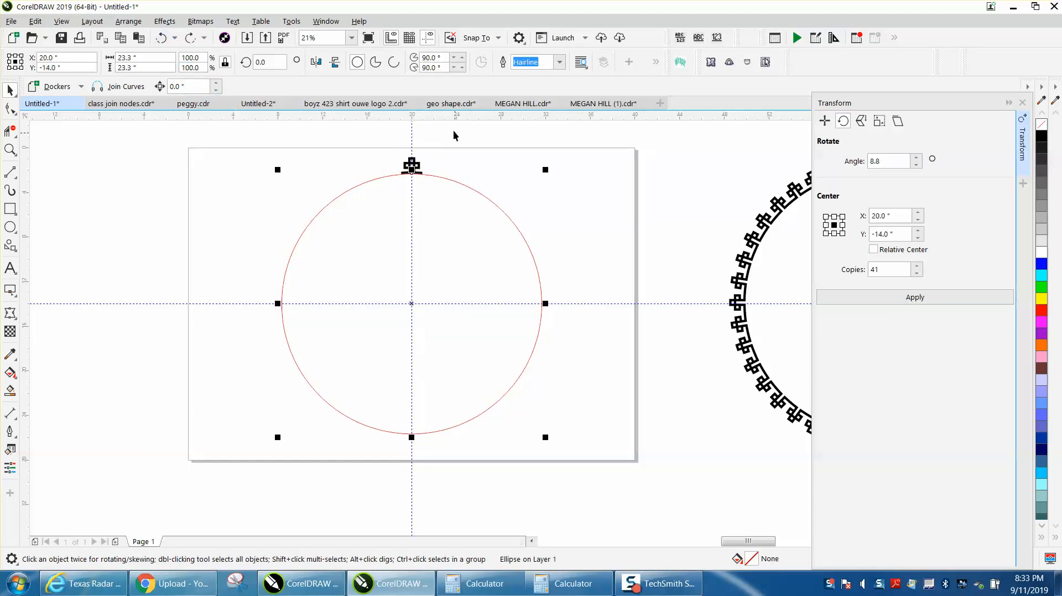
- Make 41 copies of the top ornament rotated by 8.78 degrees about the circle's centre
{"action": "left_click", "coordinate": [416, 171]}
{"action": "left_click", "coordinate": [418, 169]}
{"action": "left_click", "coordinate": [417, 169]}
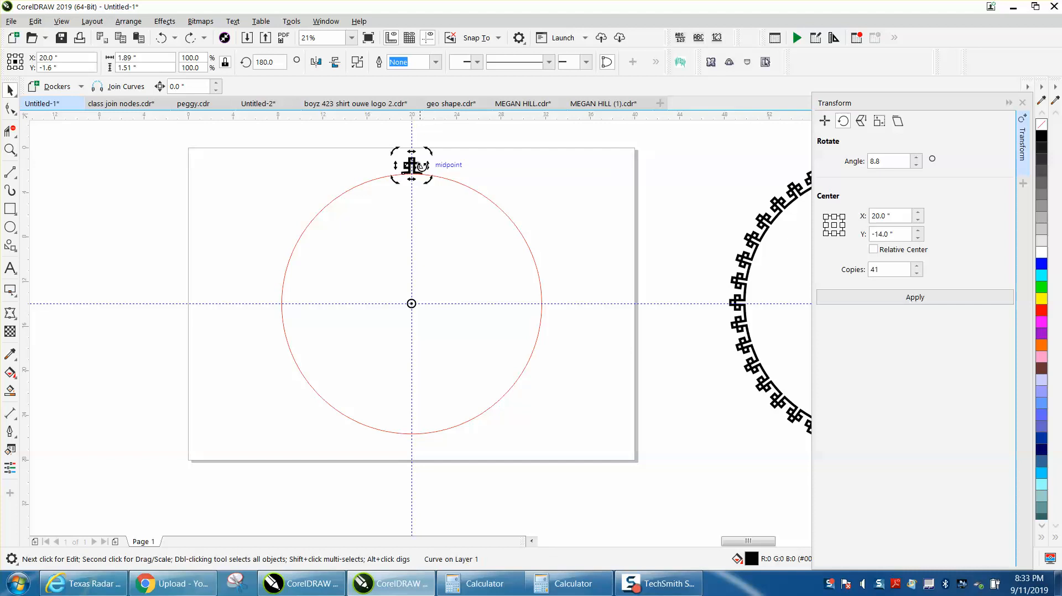
{"action": "left_click", "coordinate": [914, 301]}
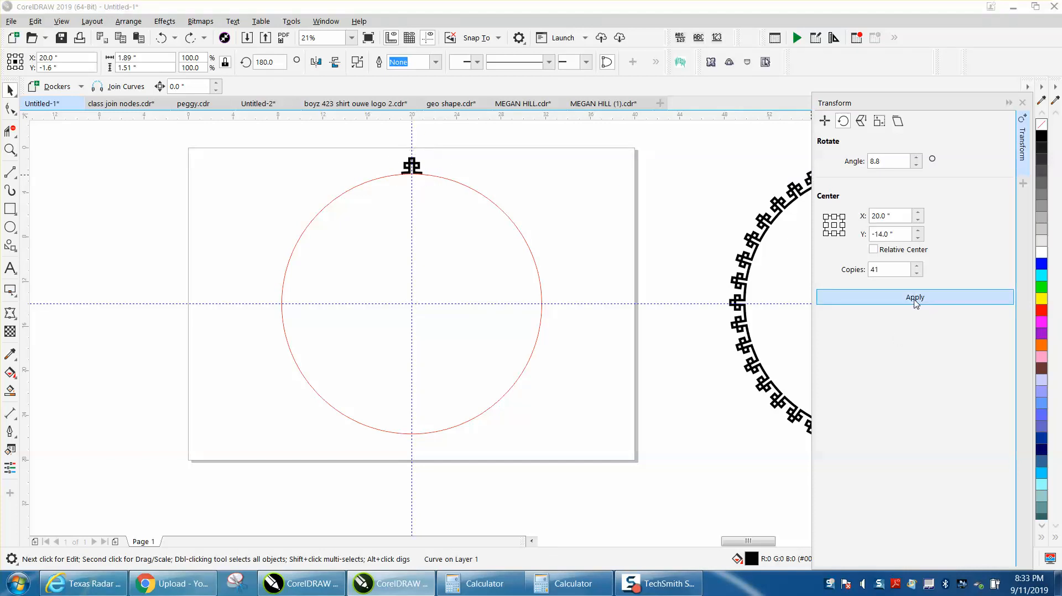
- Check how the ornaments' feet meet along the circle and delete the red circle inside the border
{"action": "left_click", "coordinate": [10, 149]}
{"action": "left_click_drag", "start_coordinate": [463, 186], "coordinate": [465, 187]}
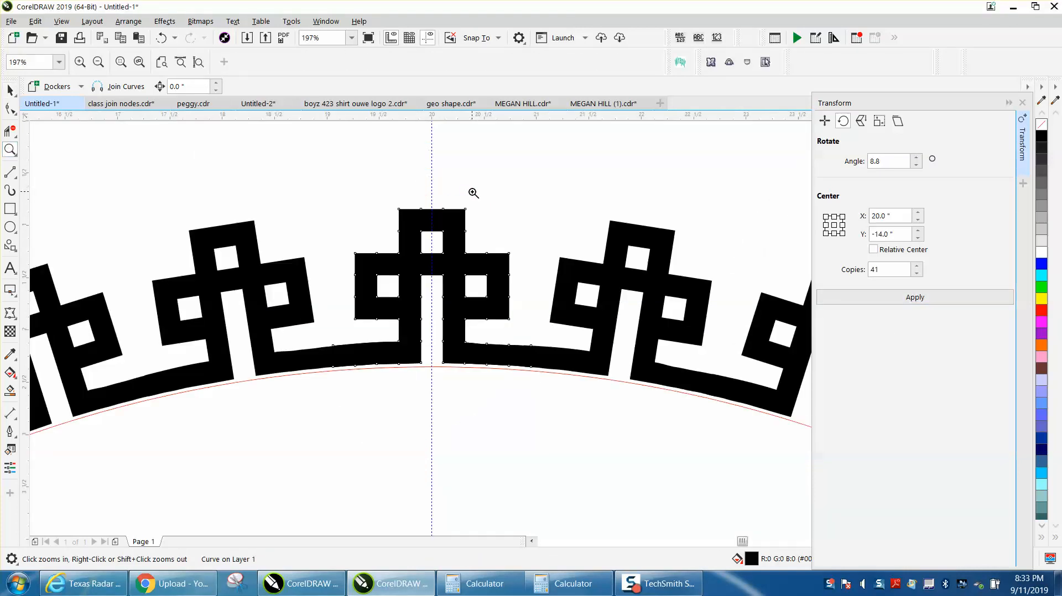
{"action": "right_click", "coordinate": [410, 159]}
{"action": "right_click", "coordinate": [405, 156]}
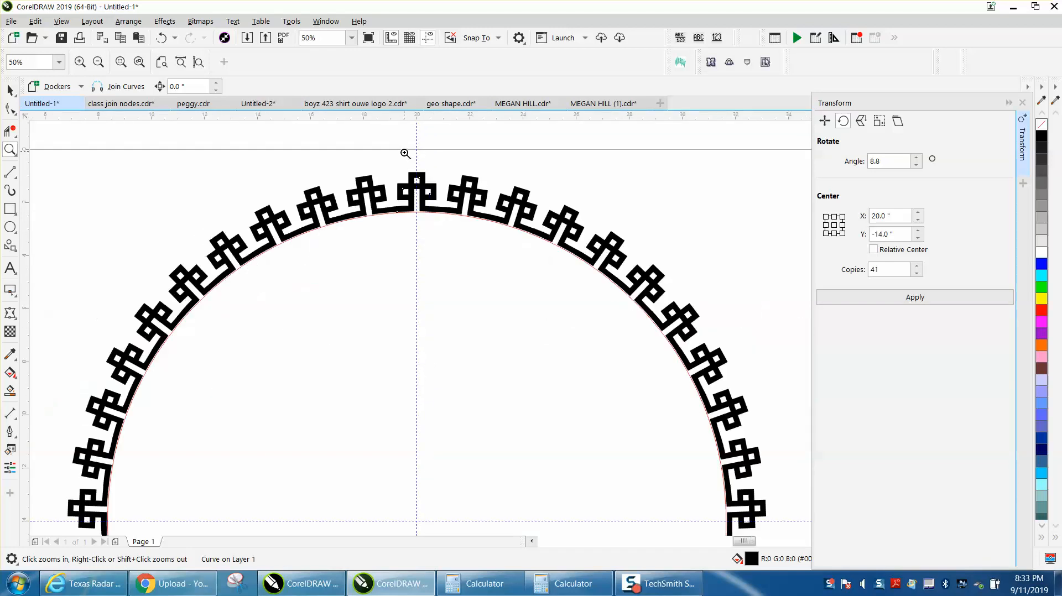
{"action": "right_click", "coordinate": [405, 154]}
{"action": "left_click", "coordinate": [10, 90]}
{"action": "left_click", "coordinate": [93, 140]}
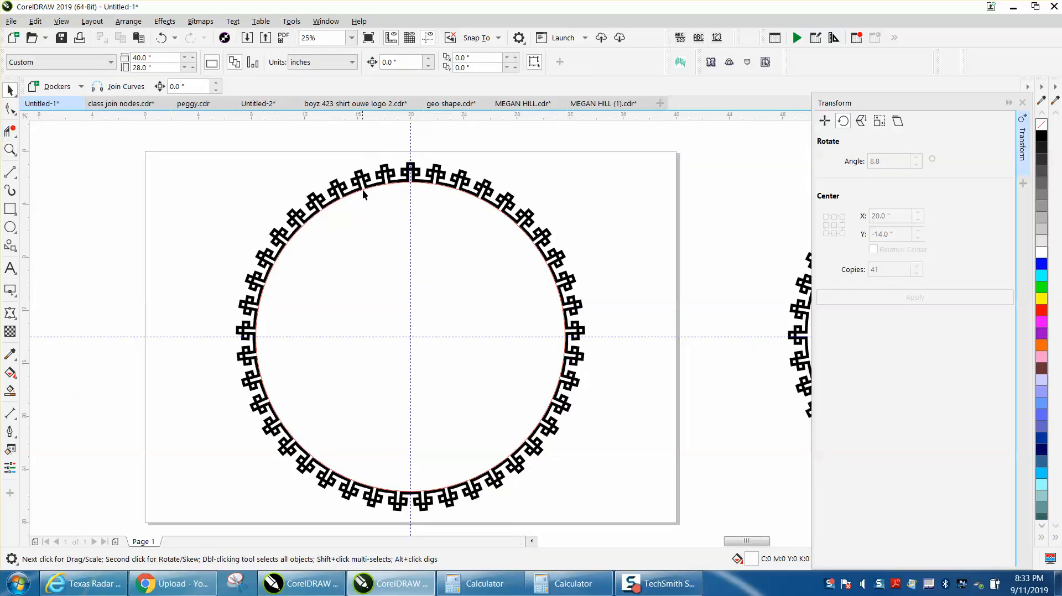
{"action": "left_click", "coordinate": [363, 189]}
{"action": "left_click", "coordinate": [368, 188]}
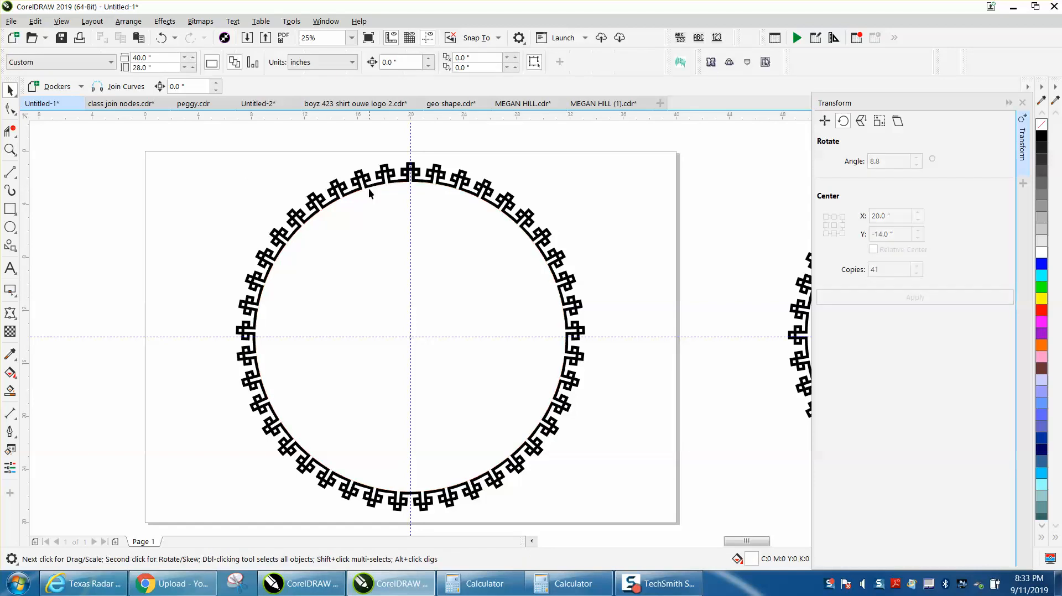
- Weld all the ornaments of the border on the page into a single curve
{"action": "scroll", "coordinate": [387, 190], "scroll_direction": "down", "scroll_amount": 2}
{"action": "left_click_drag", "start_coordinate": [281, 166], "coordinate": [539, 367]}
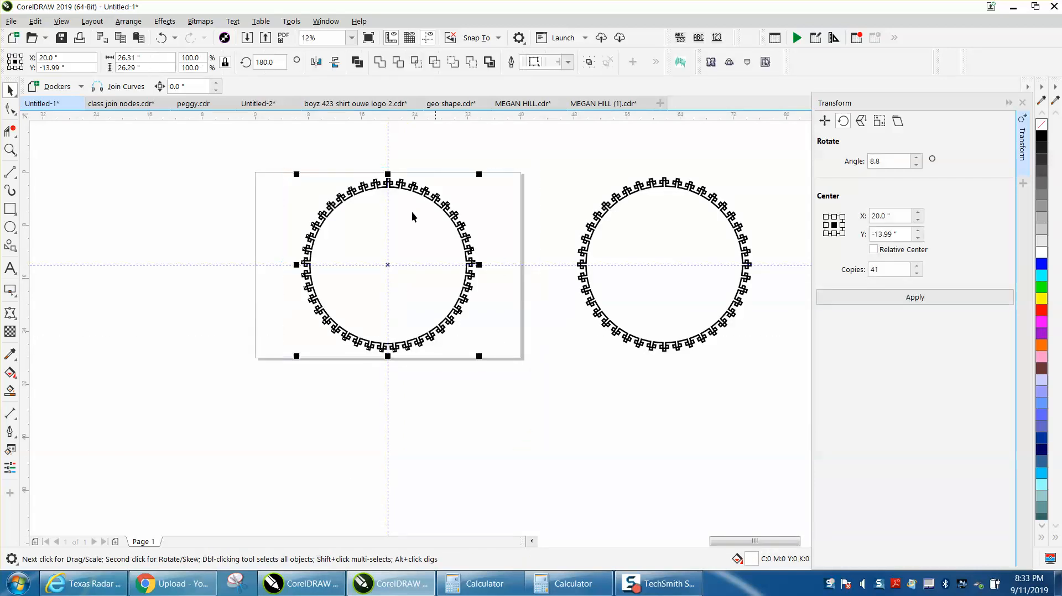
{"action": "left_click", "coordinate": [380, 62]}
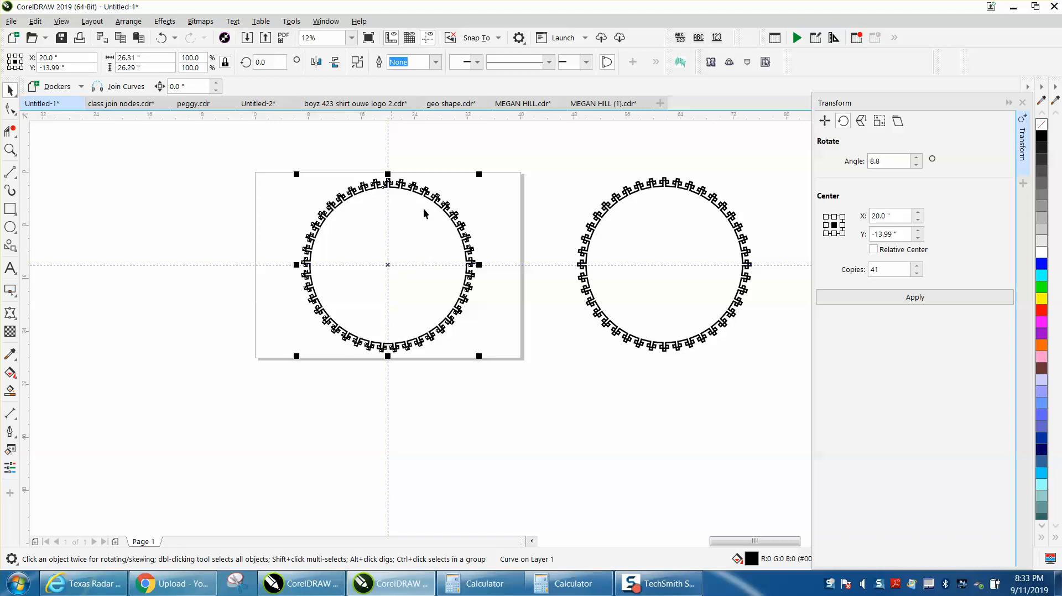
- Scale the welded border down proportionally toward its lower-left corner to about two-thirds size and inspect its joins
{"action": "left_click_drag", "start_coordinate": [478, 176], "coordinate": [416, 238]}
{"action": "left_click", "coordinate": [10, 149]}
{"action": "left_click_drag", "start_coordinate": [312, 230], "coordinate": [410, 265]}
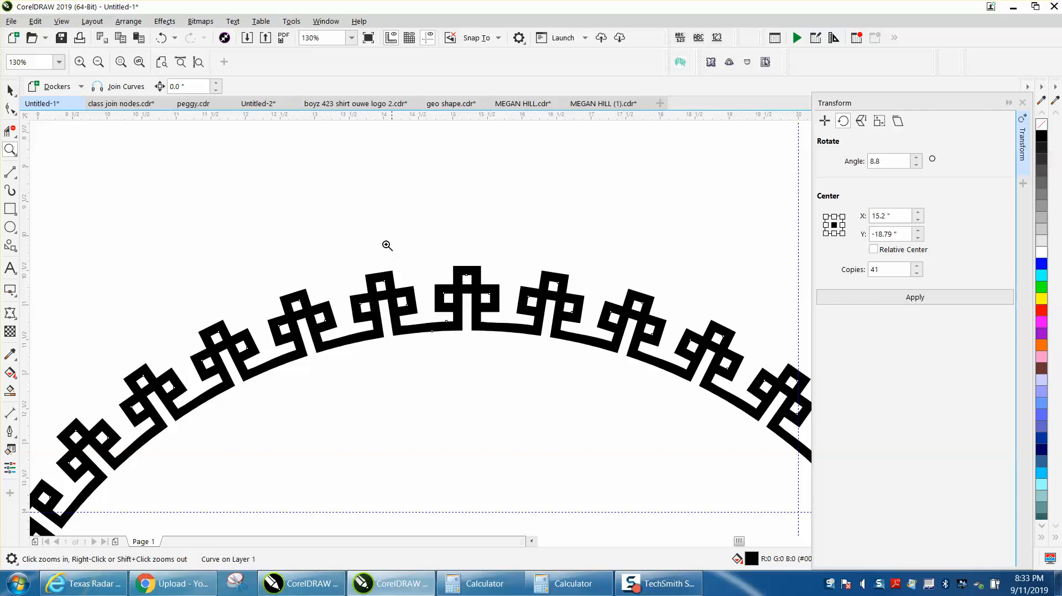
{"action": "scroll", "coordinate": [376, 235], "scroll_direction": "down", "scroll_amount": 3}
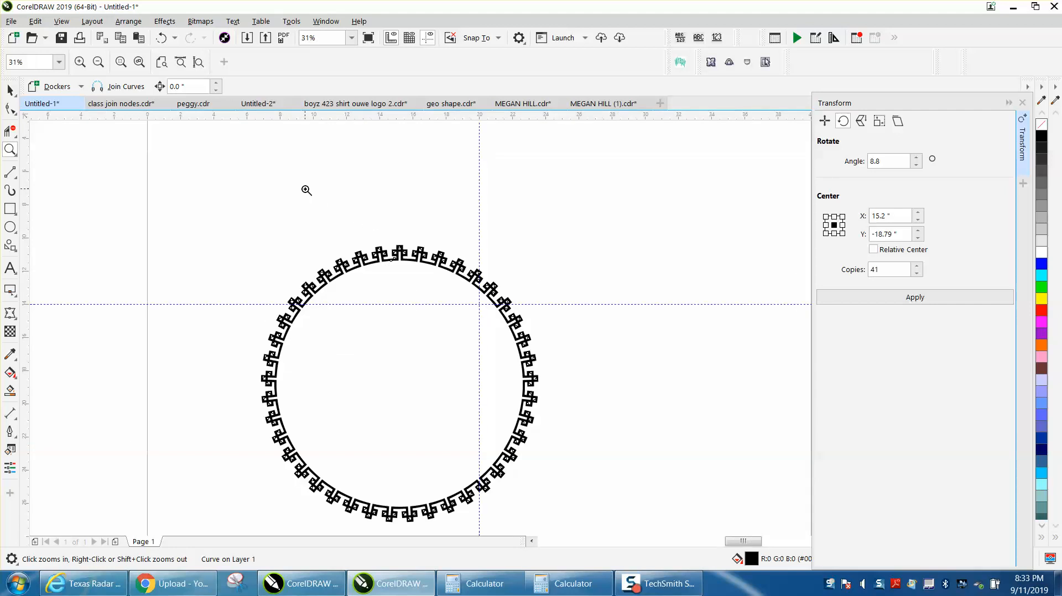
{"action": "scroll", "coordinate": [305, 190], "scroll_direction": "down", "scroll_amount": 1}
{"action": "scroll", "coordinate": [551, 247], "scroll_direction": "down", "scroll_amount": 1}
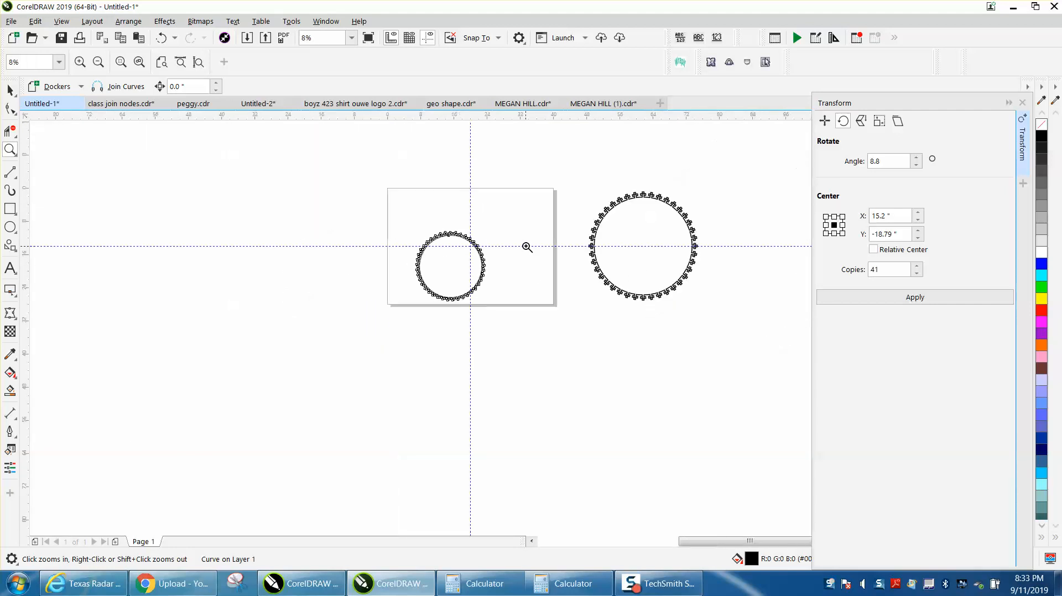